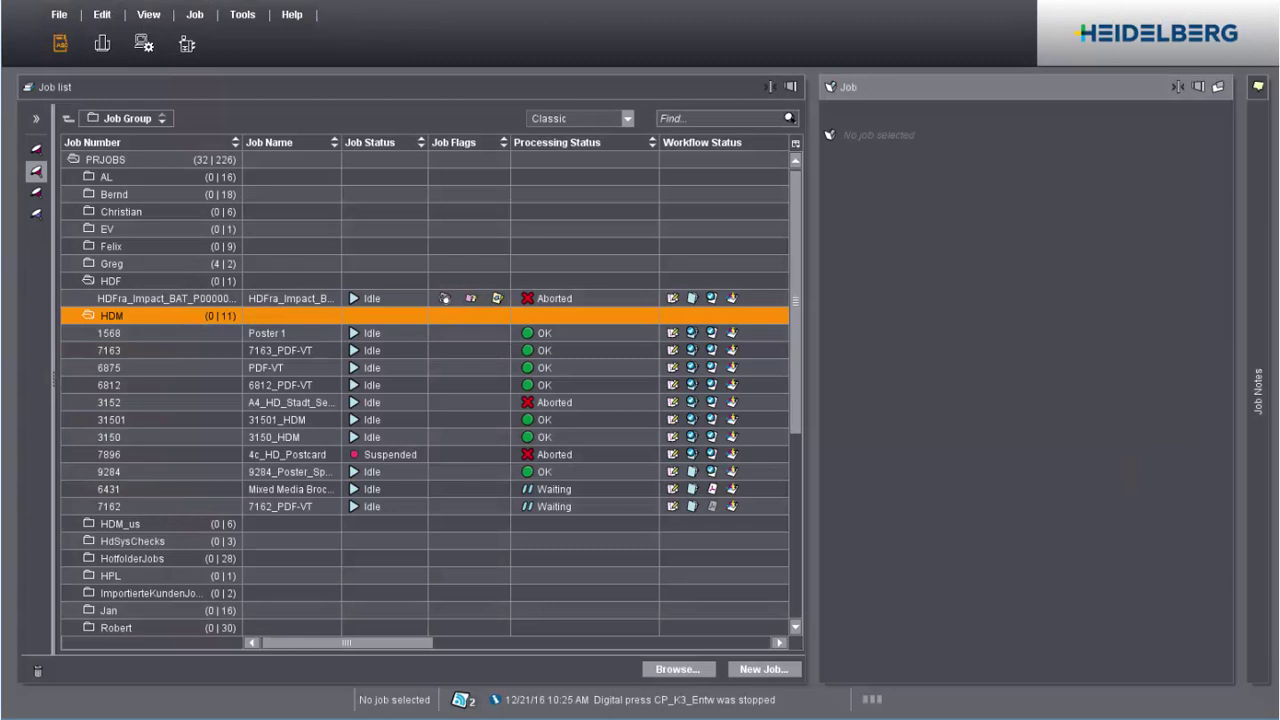
Open the Templates page with Sequence Templates and the Qualify folder expanded.
click(144, 44)
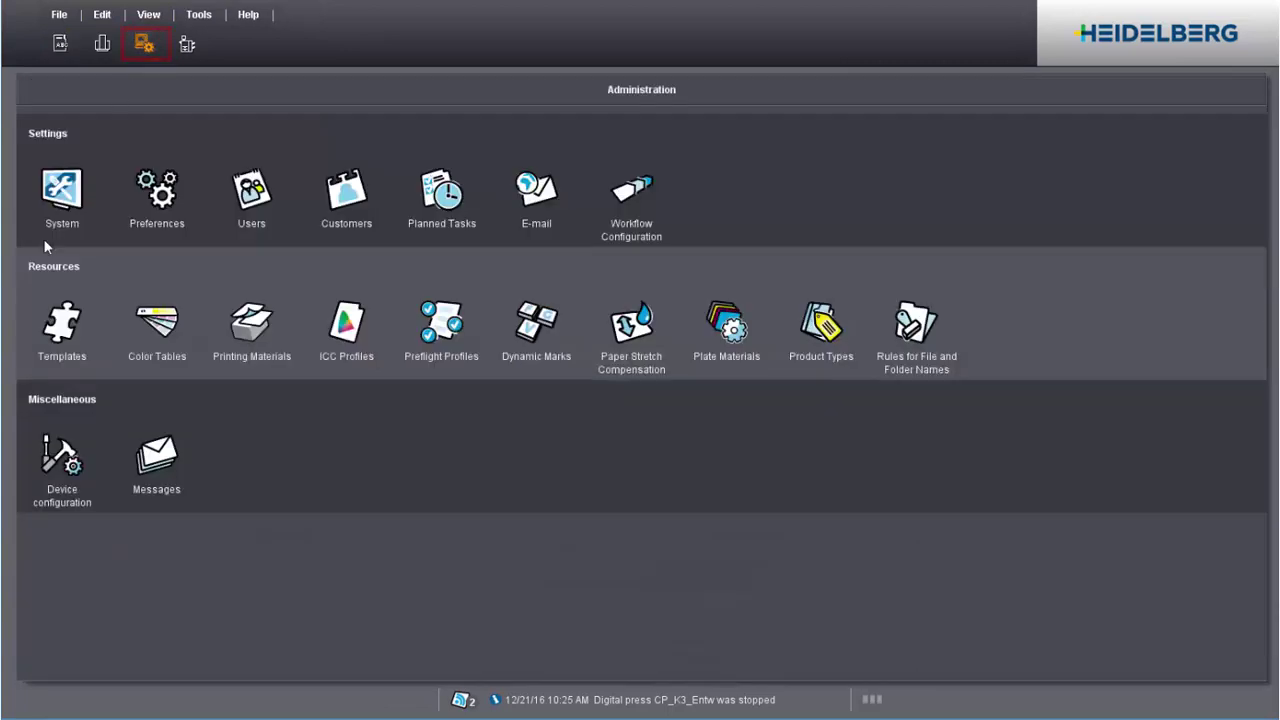
click(65, 334)
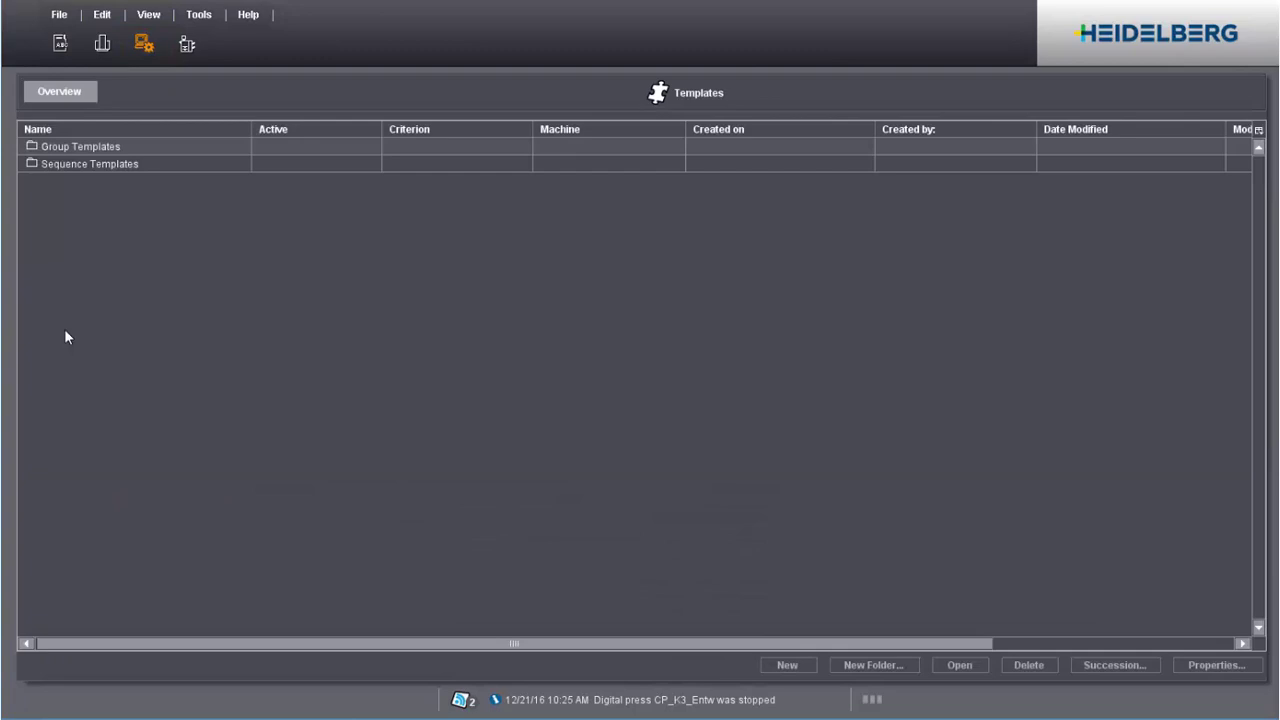
double_click(31, 165)
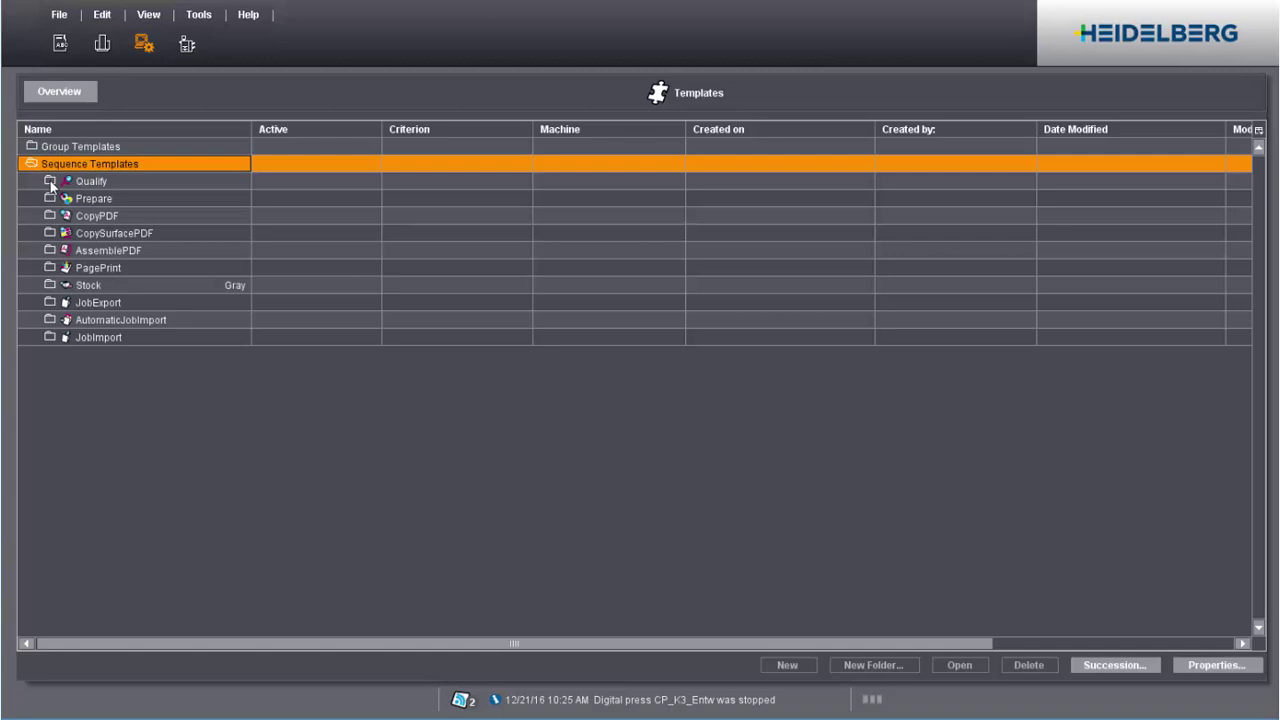
double_click(50, 183)
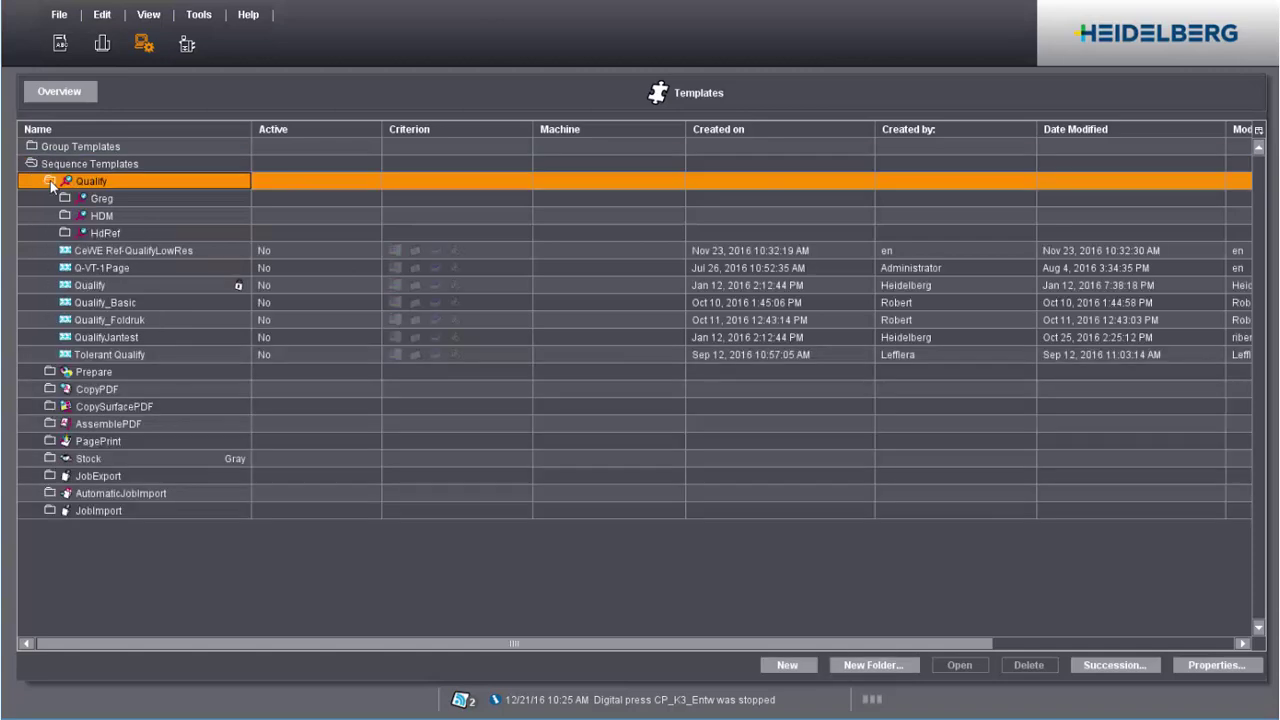
Create a new Qualify sequence template, review the Hotfolder and Normalizing steps, and leave Hotfolder off.
click(805, 667)
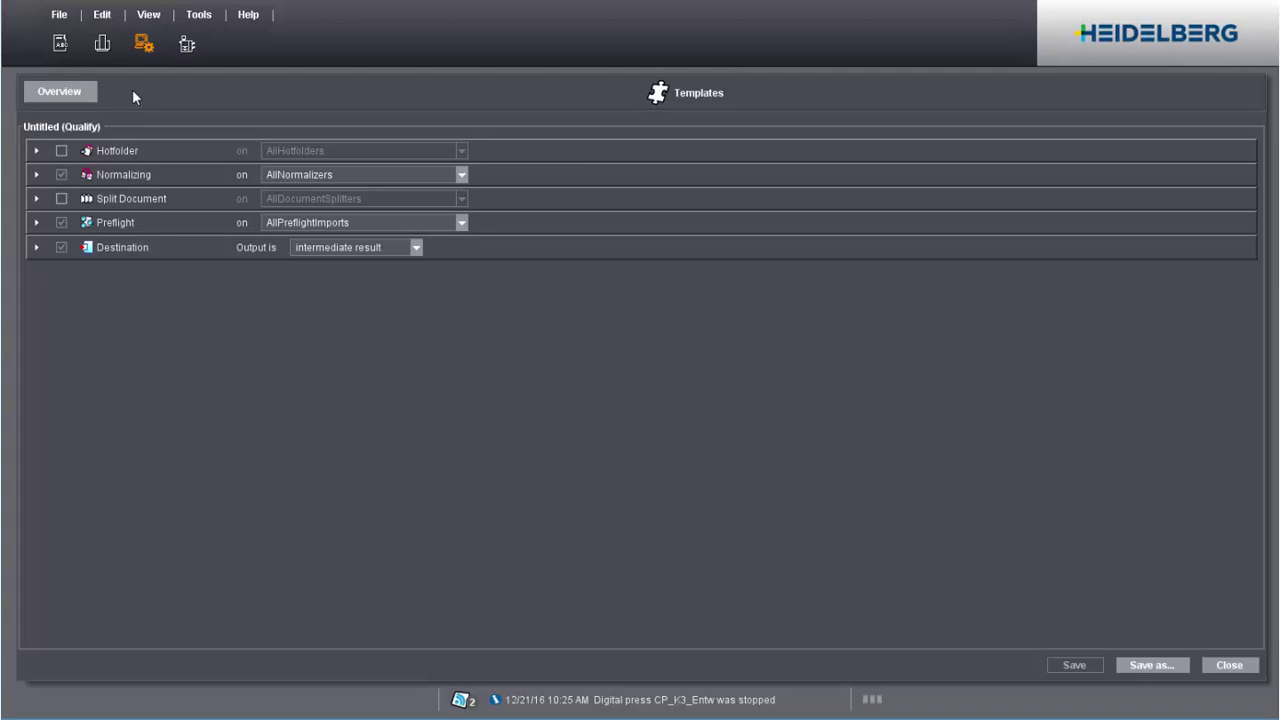
click(36, 149)
click(61, 151)
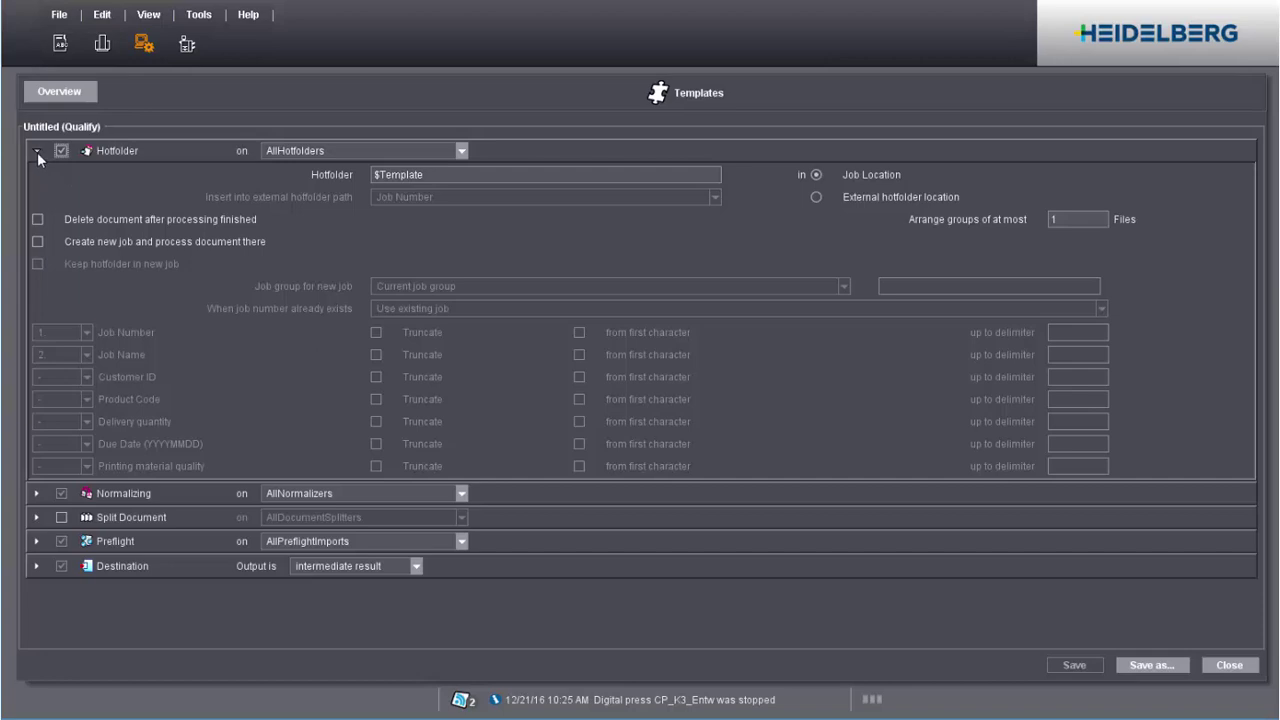
click(36, 151)
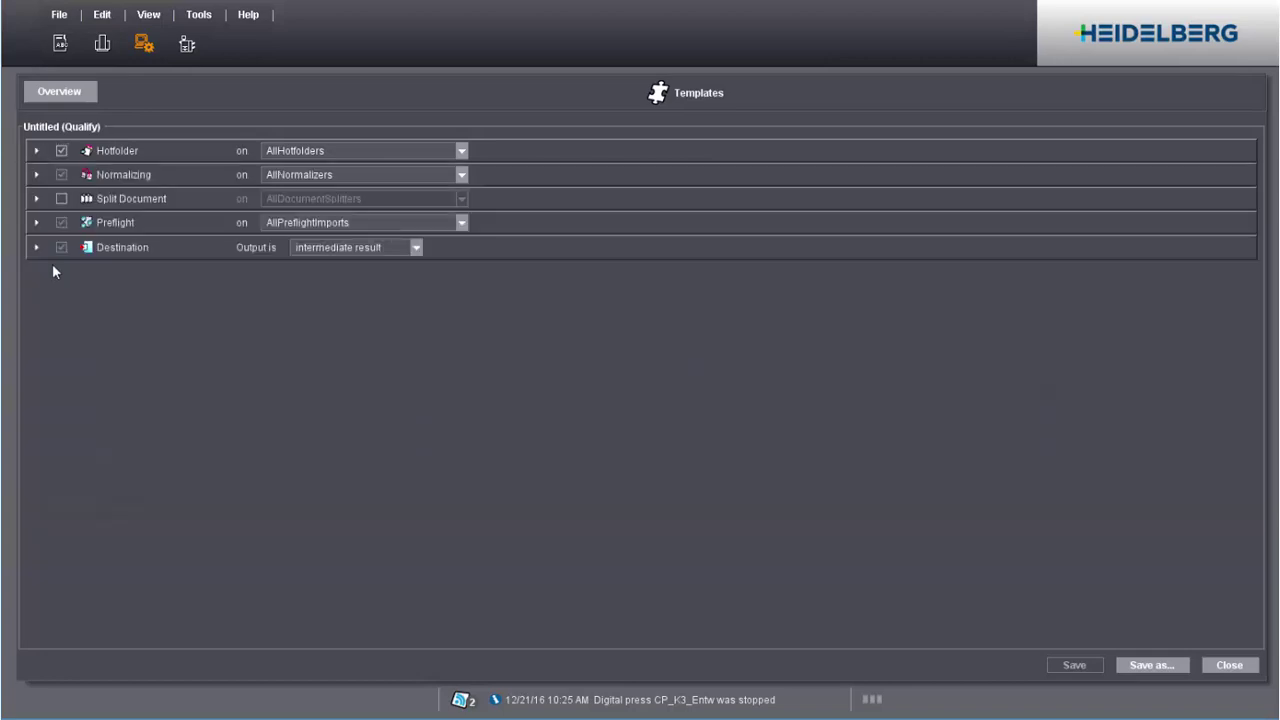
click(37, 176)
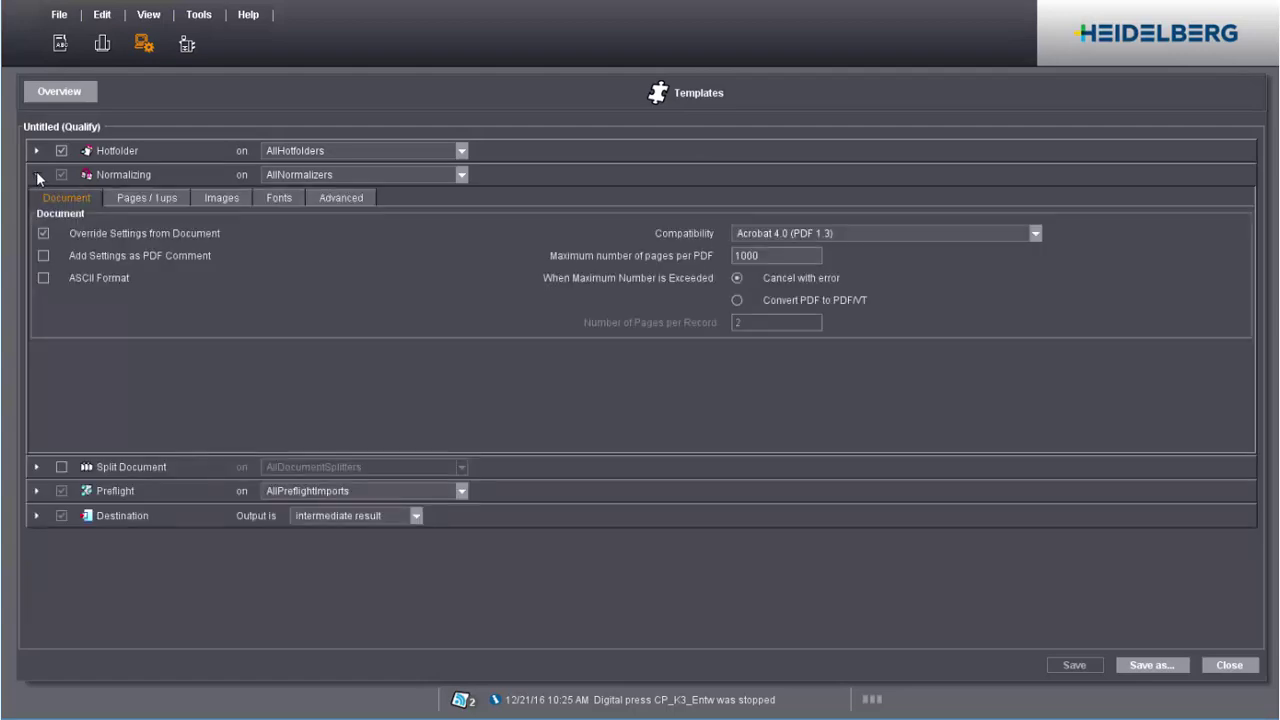
click(61, 150)
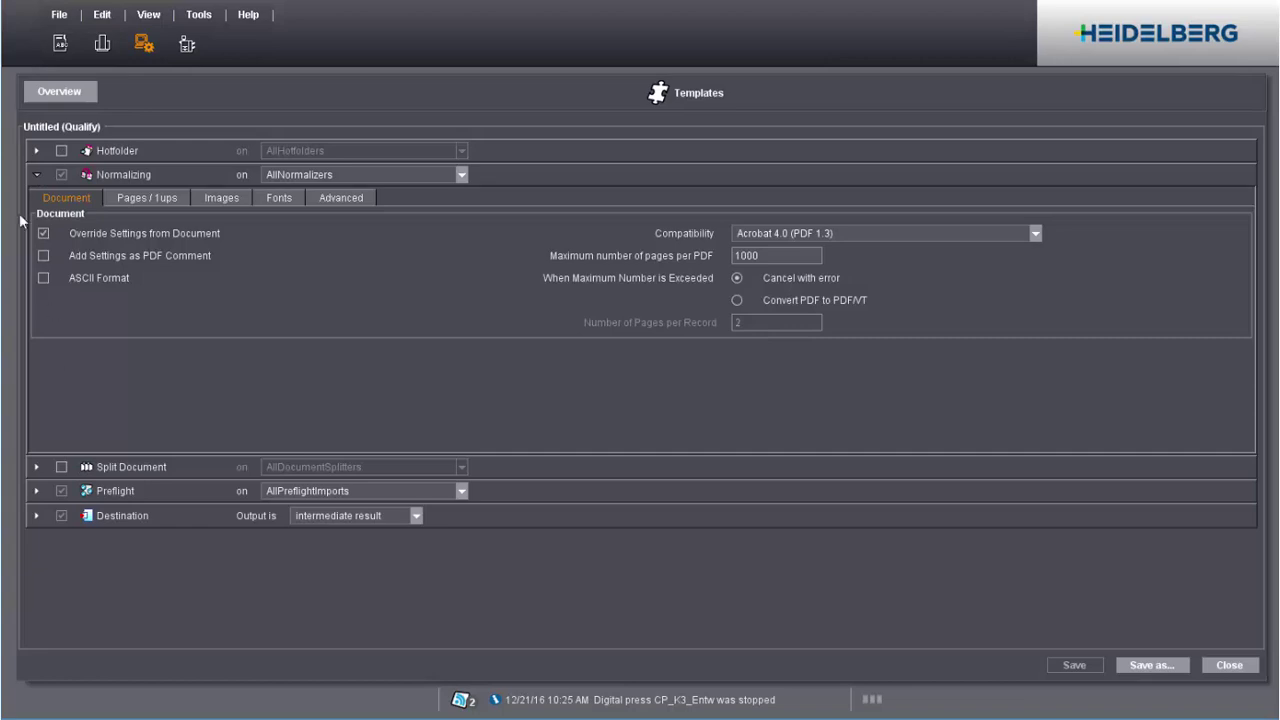
click(37, 175)
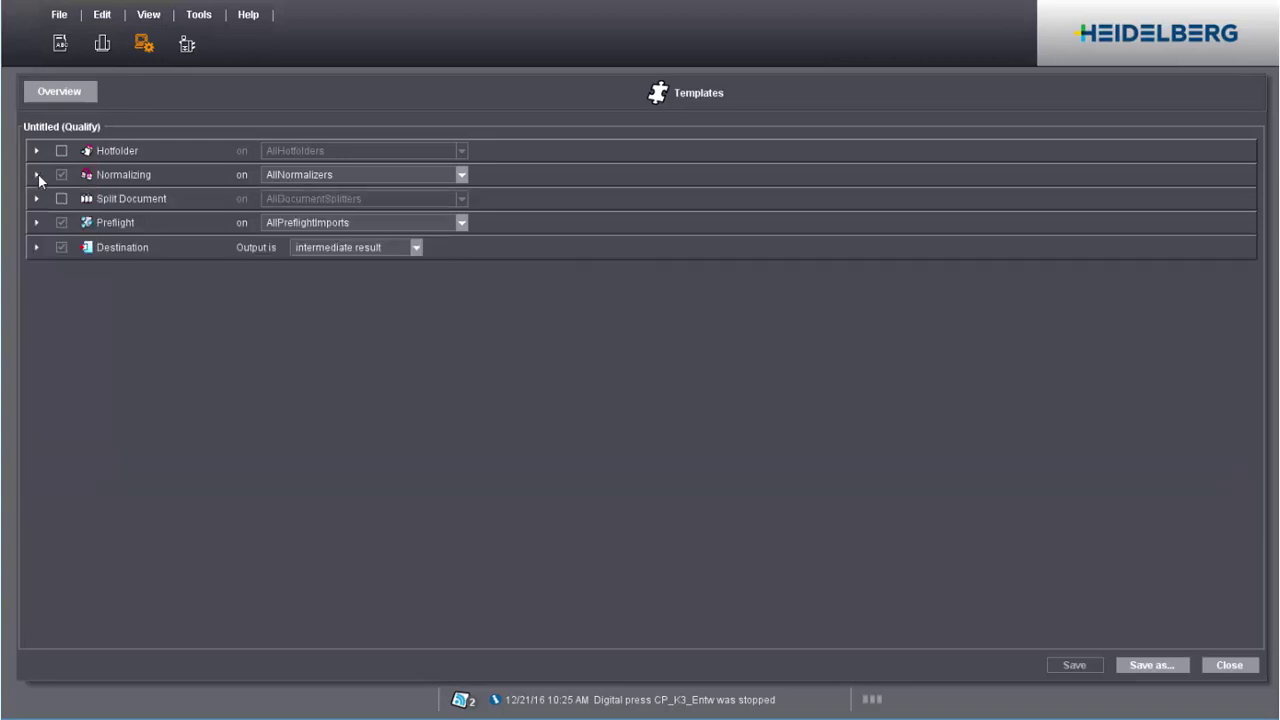
In Preflight, set document modification not allowed to Warning and colour-image resolution above to Info.
click(36, 222)
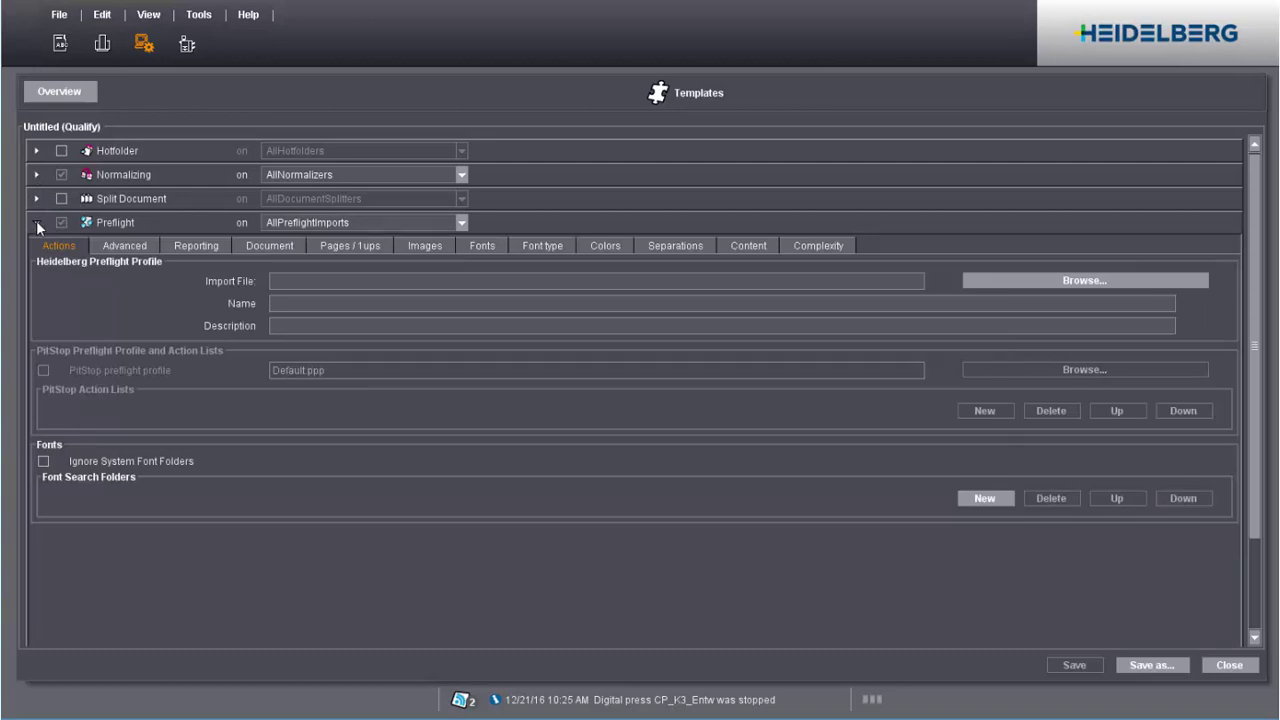
click(266, 247)
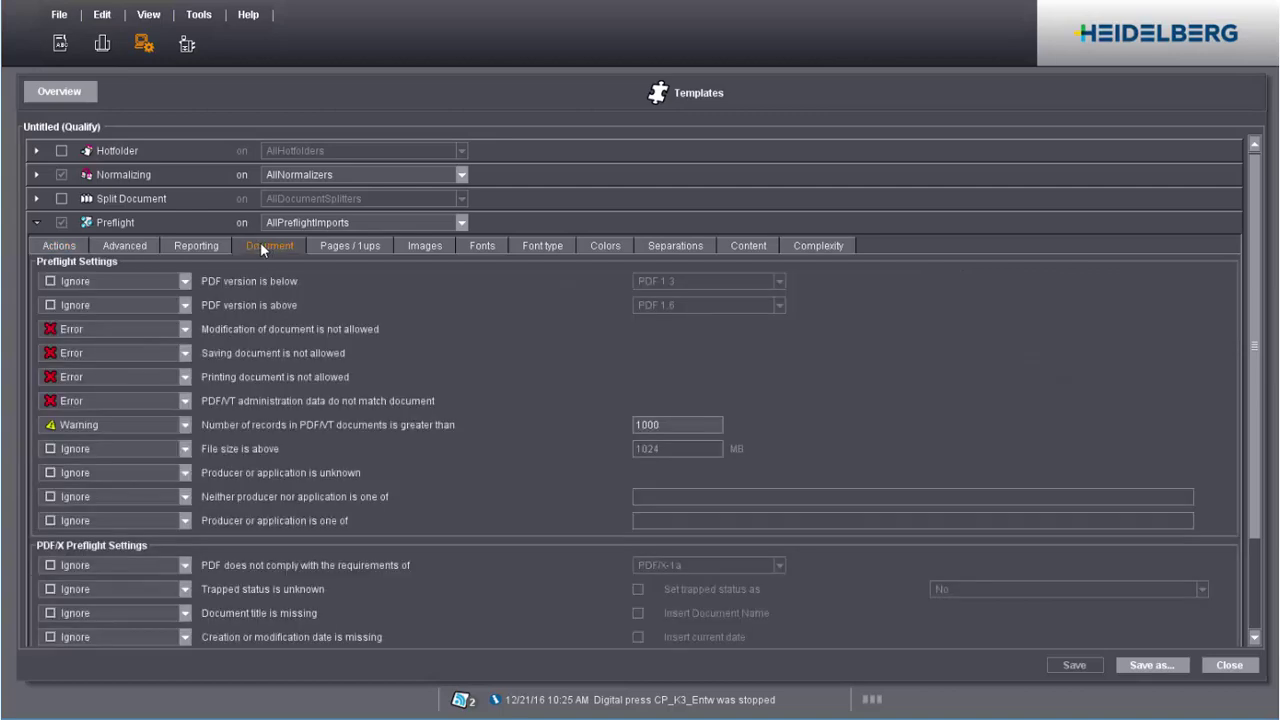
click(184, 330)
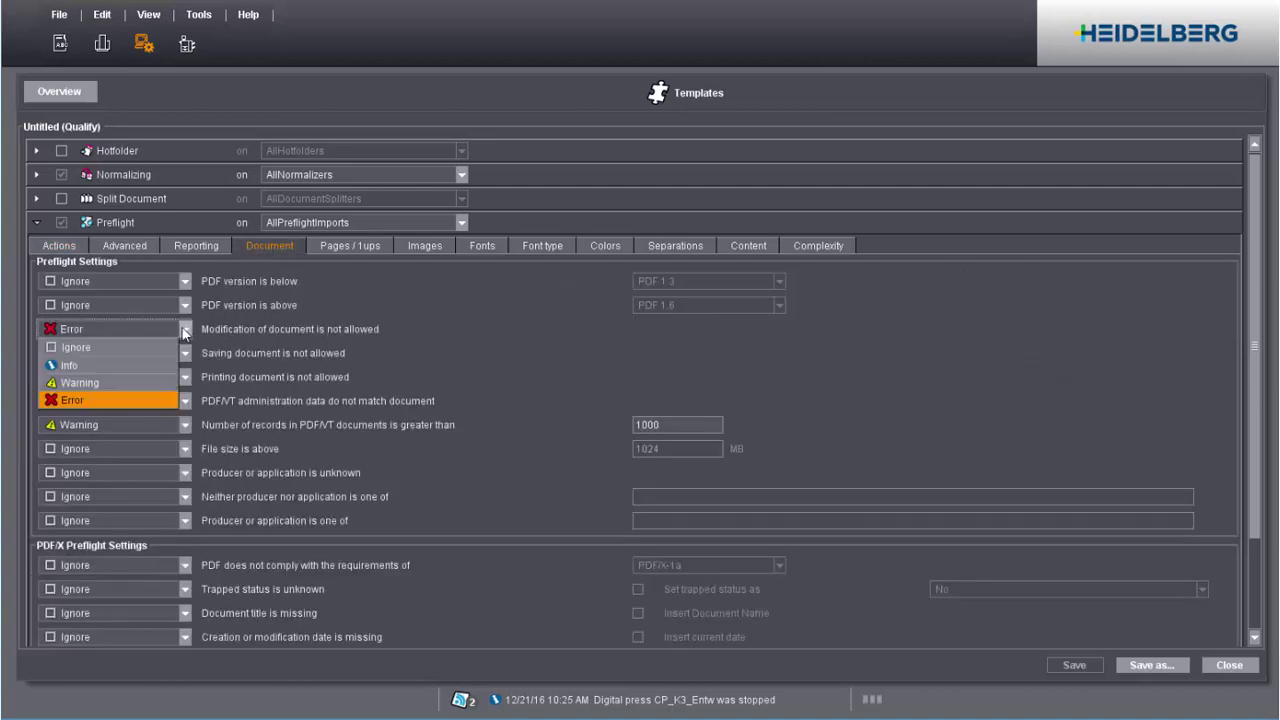
click(126, 380)
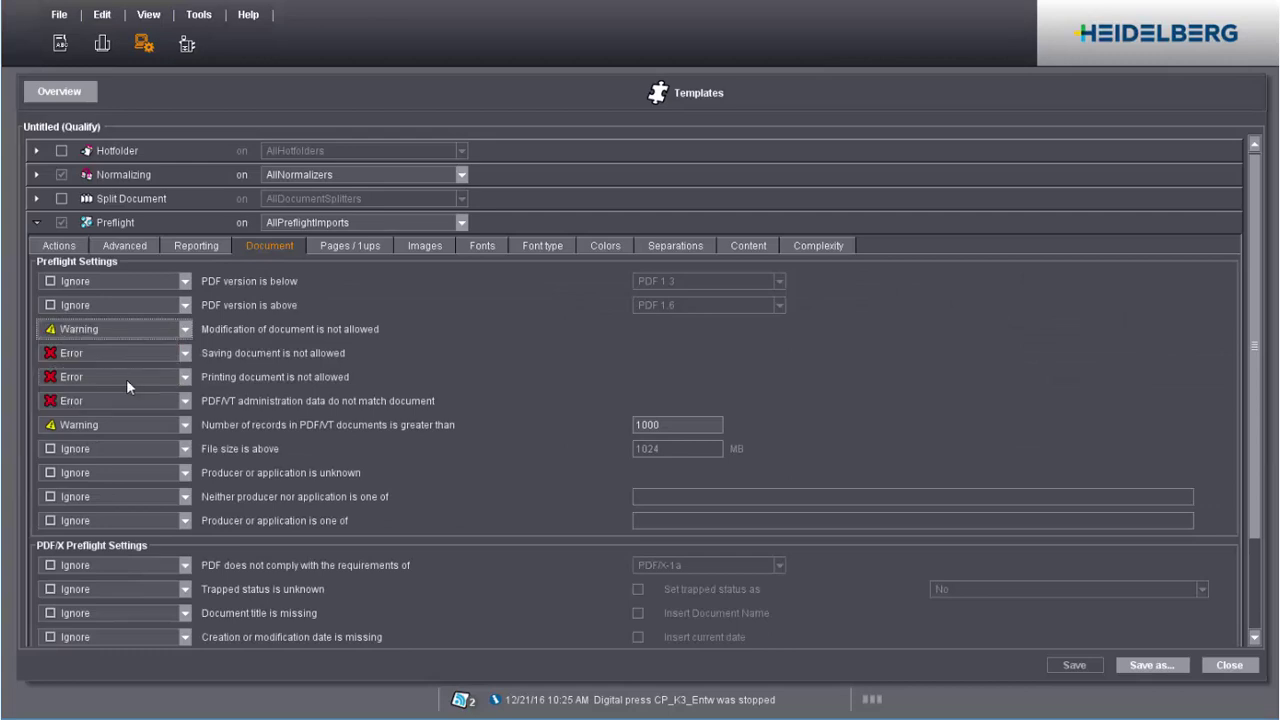
click(425, 246)
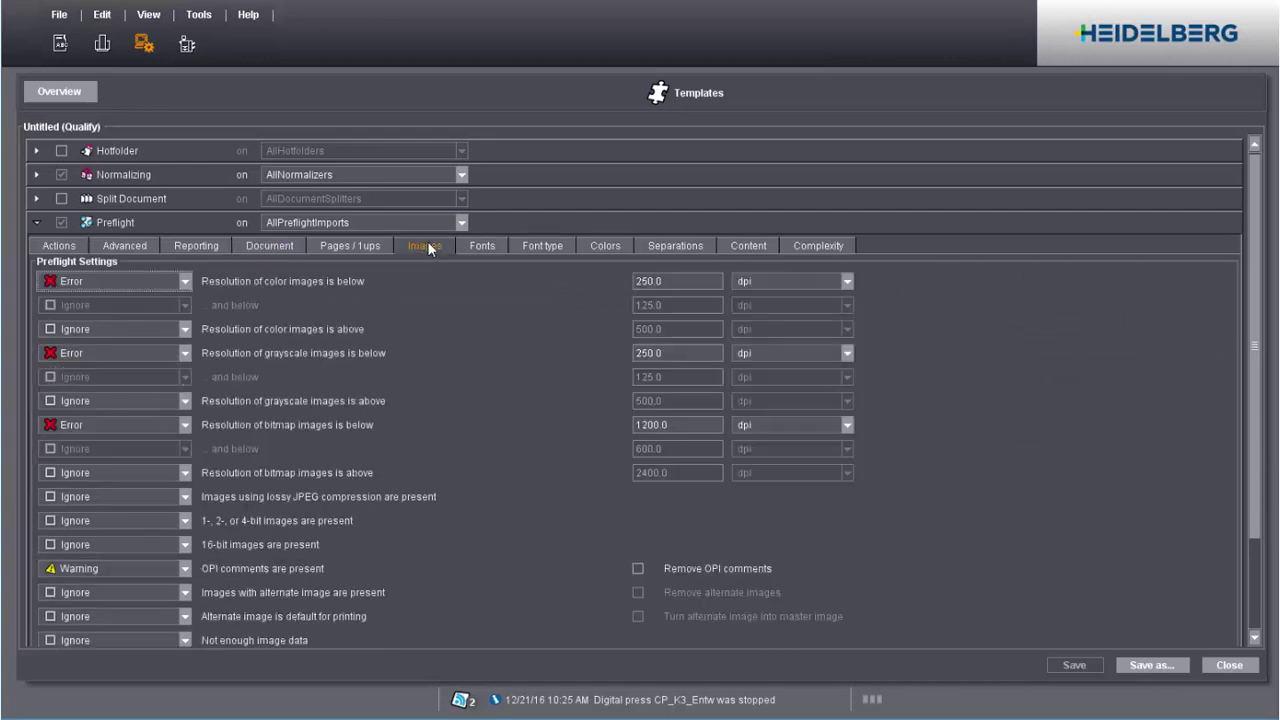
click(185, 329)
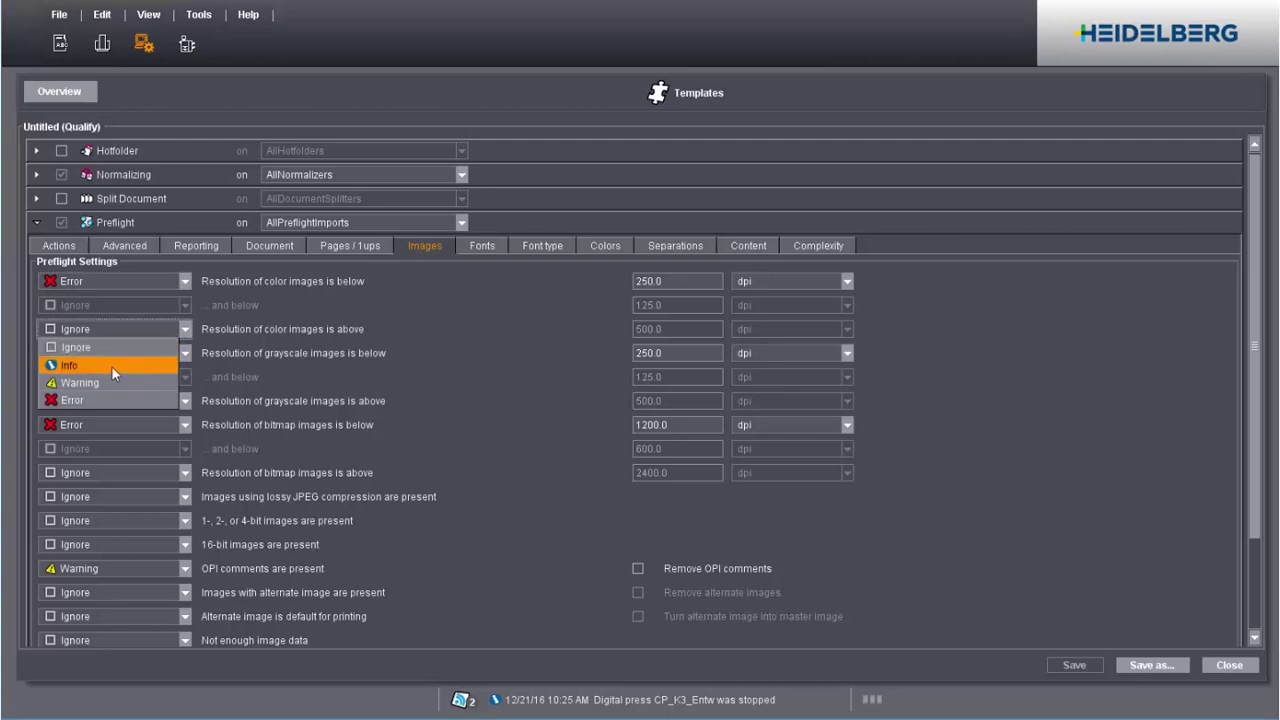
click(112, 366)
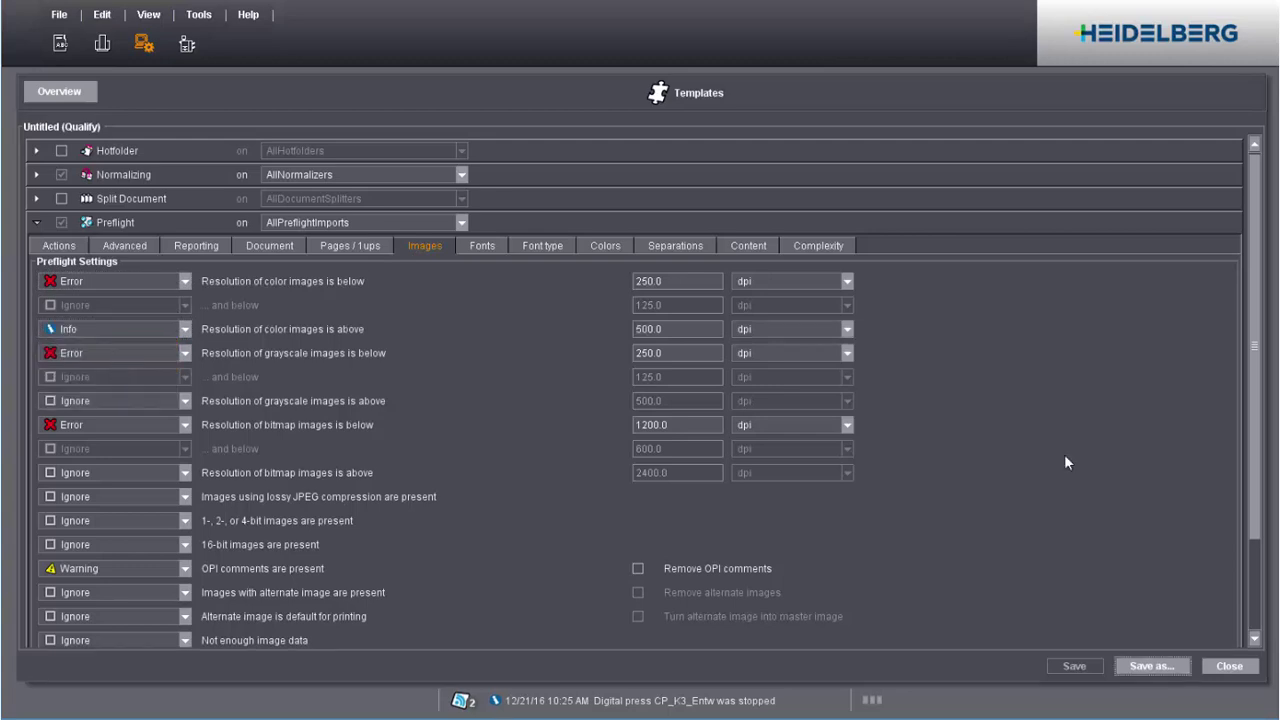
Begin Save as for the template and create a new folder named DEMO.
click(1167, 665)
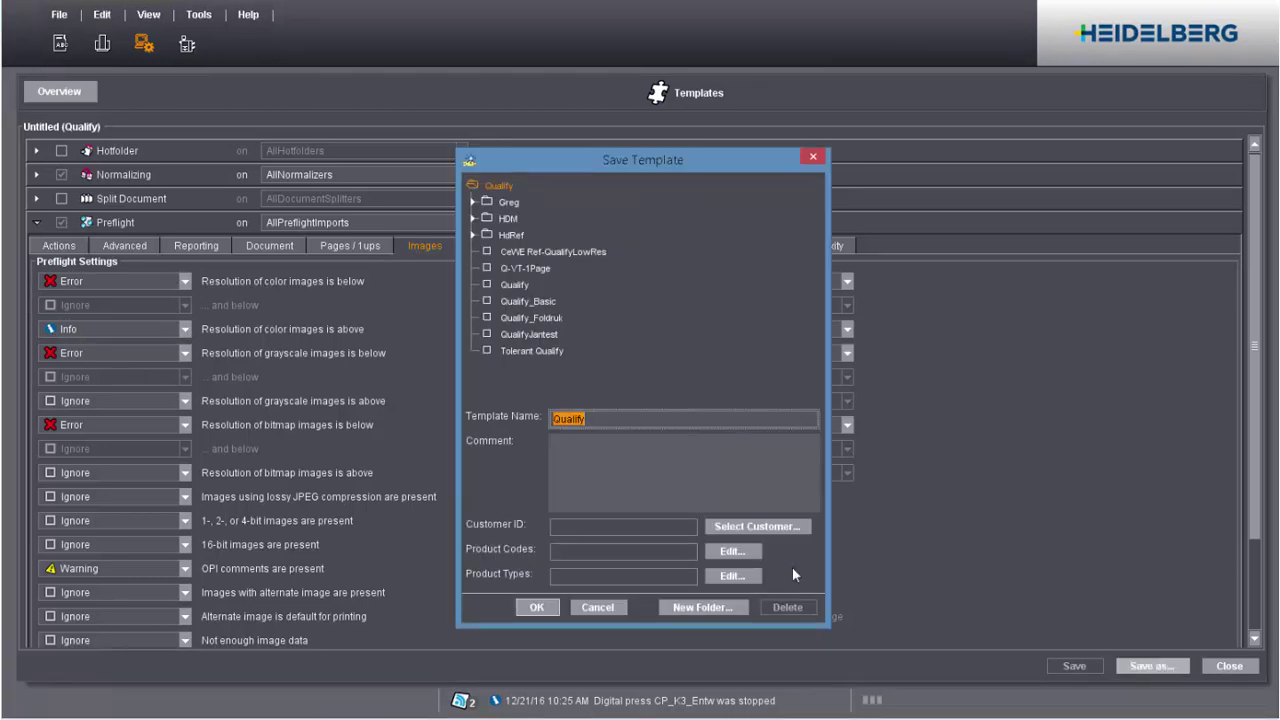
click(709, 607)
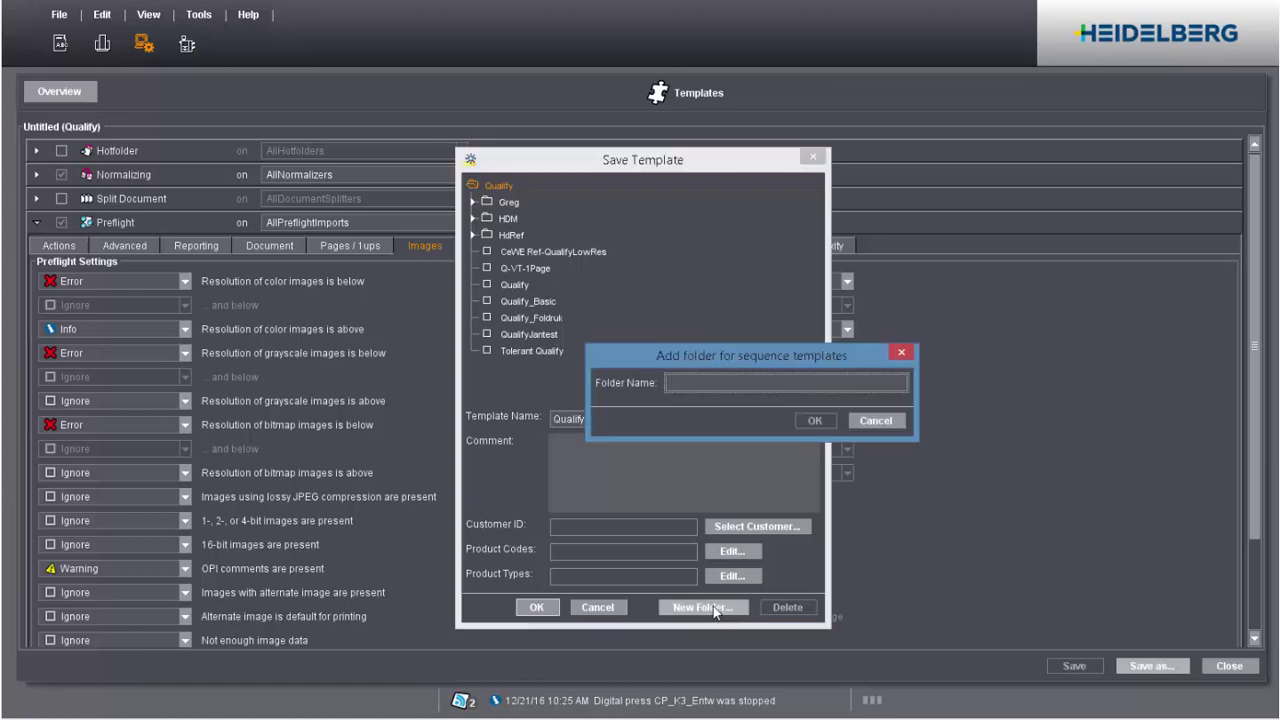
text(DEMO)
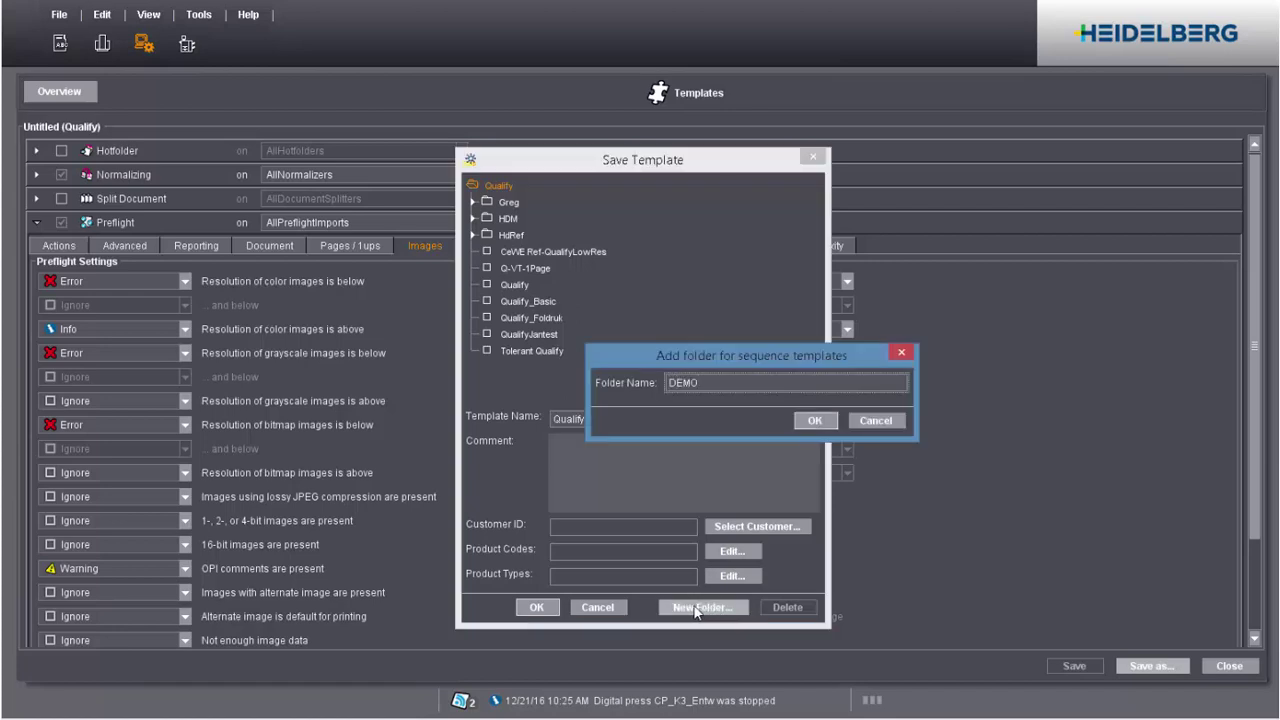
click(801, 420)
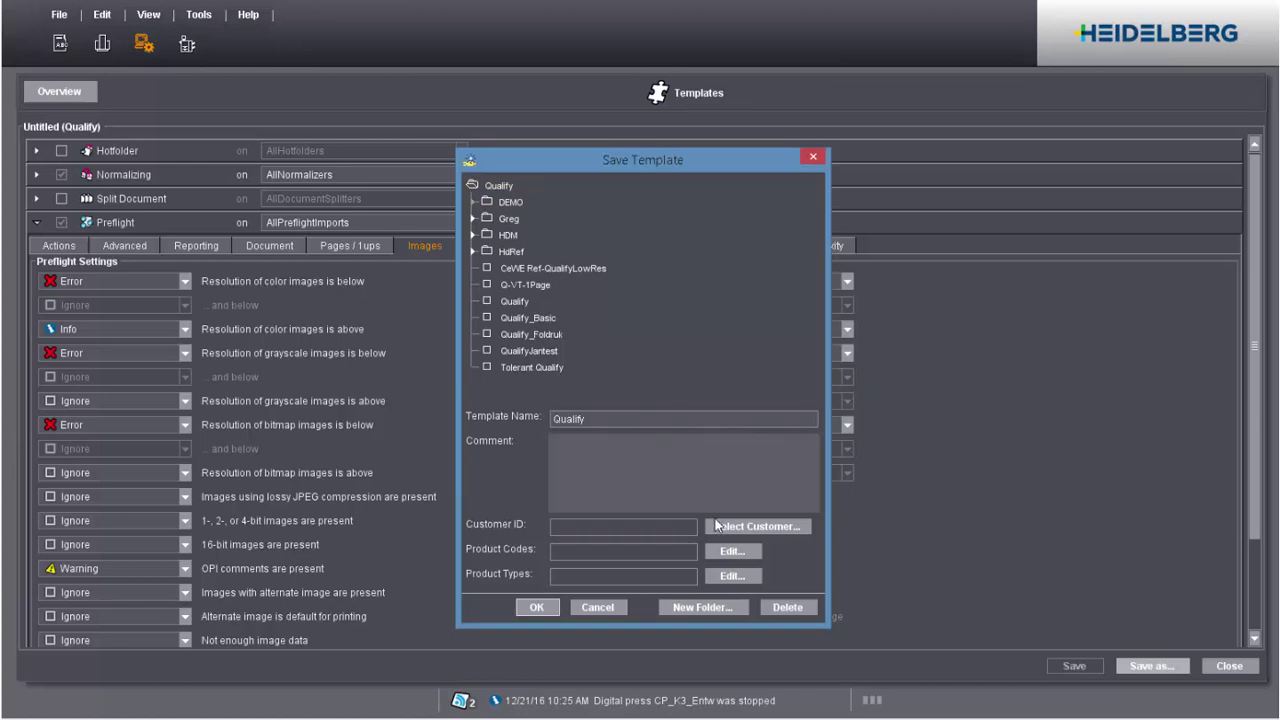
Name the template DEMO_Qualify, save it into DEMO, and close the editor.
double_click(556, 424)
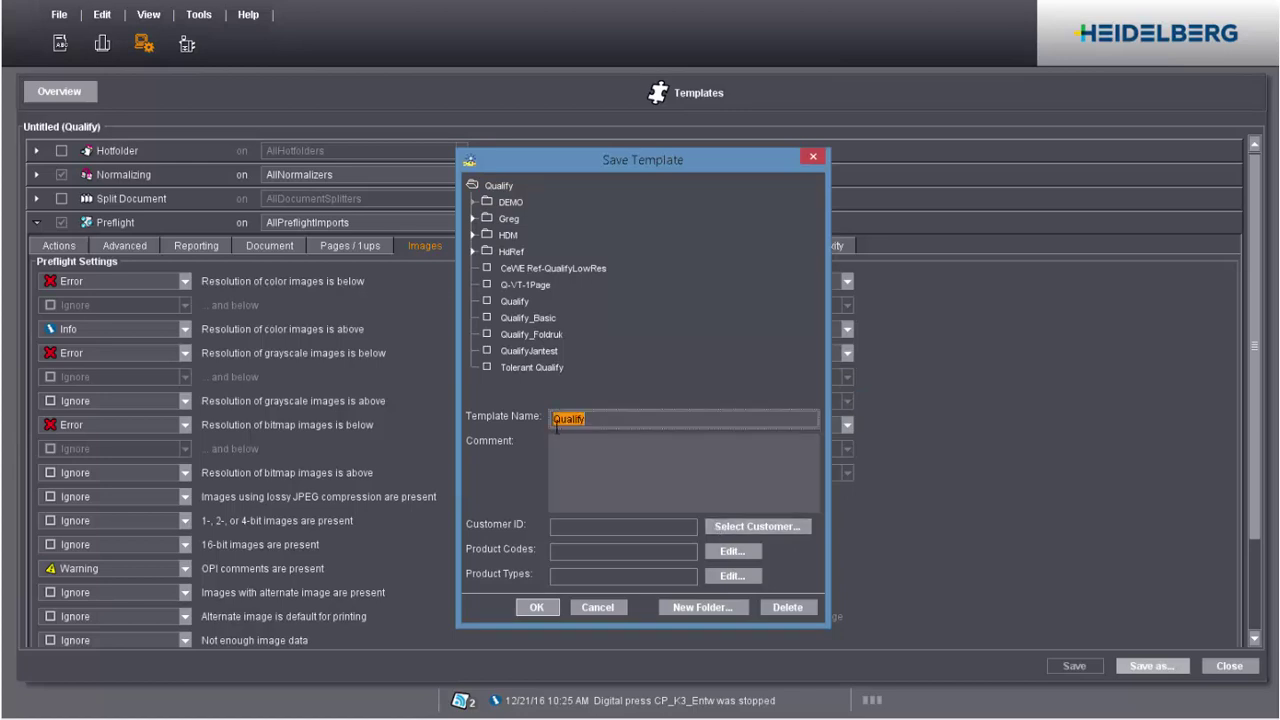
click(556, 422)
text(DEMO_)
click(537, 606)
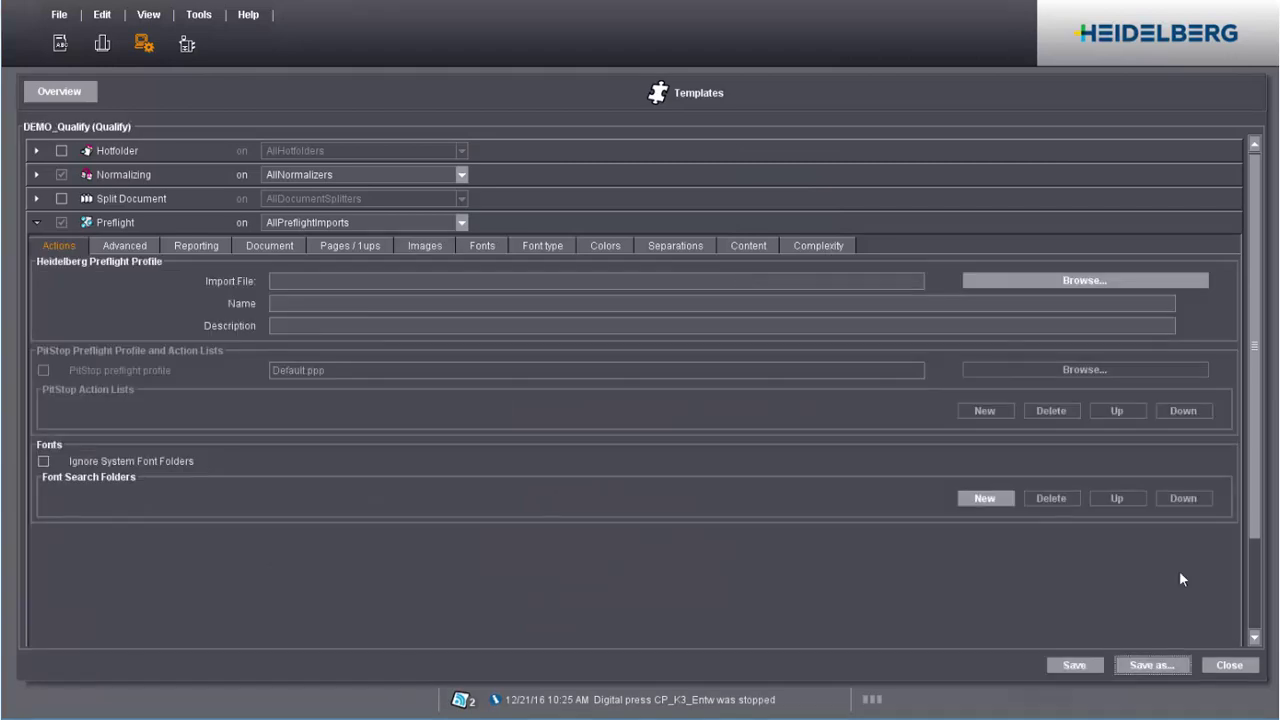
click(1229, 665)
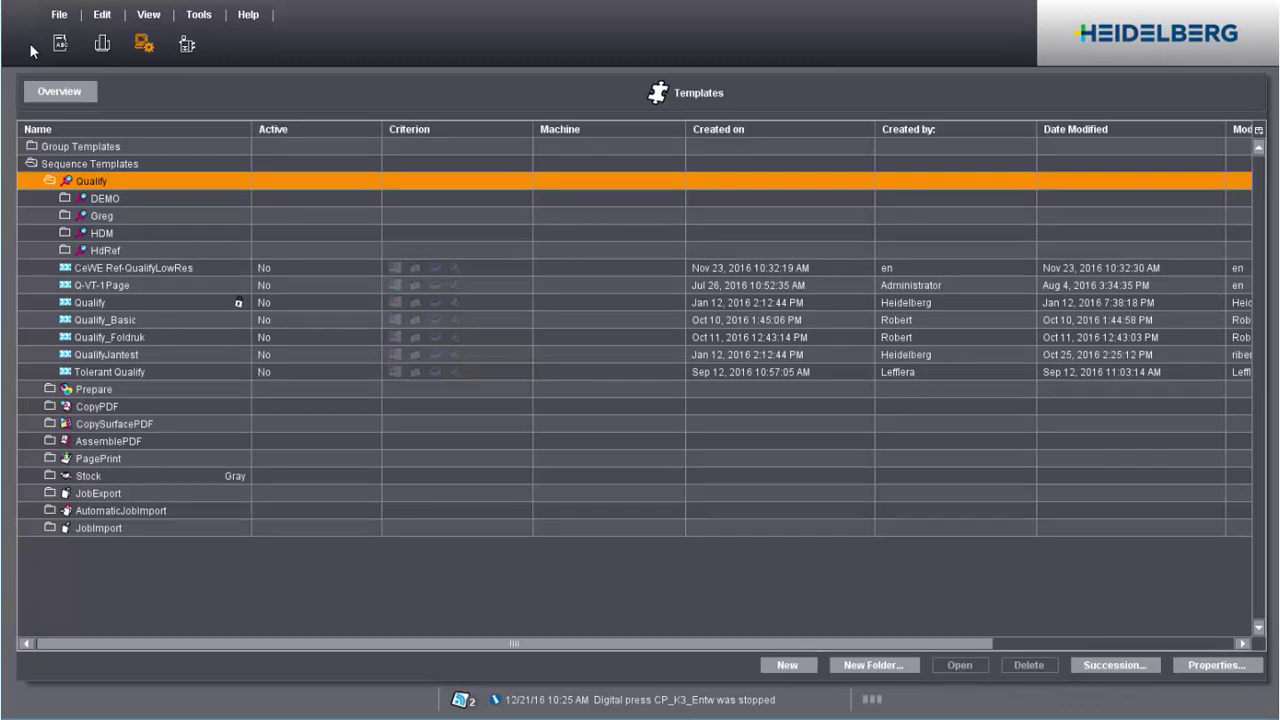
Create a new job by dragging Poster.pdf into the job list and set job number 2415.
click(62, 44)
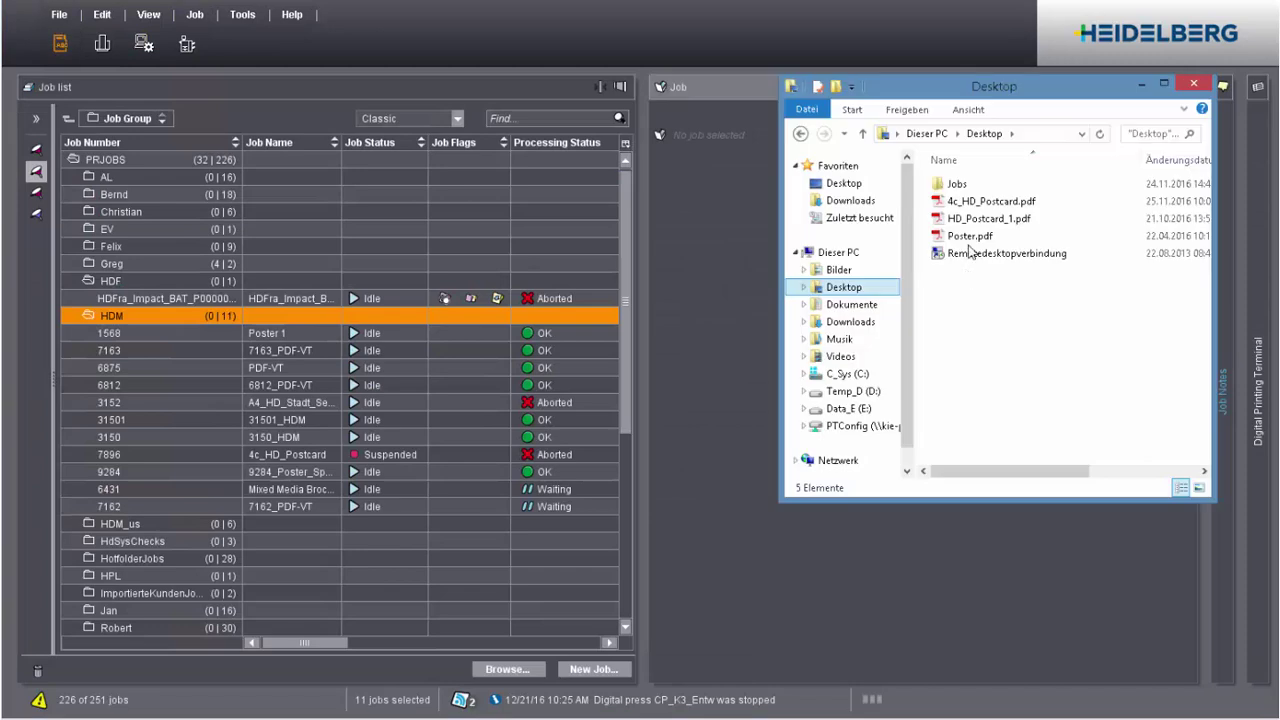
click(968, 237)
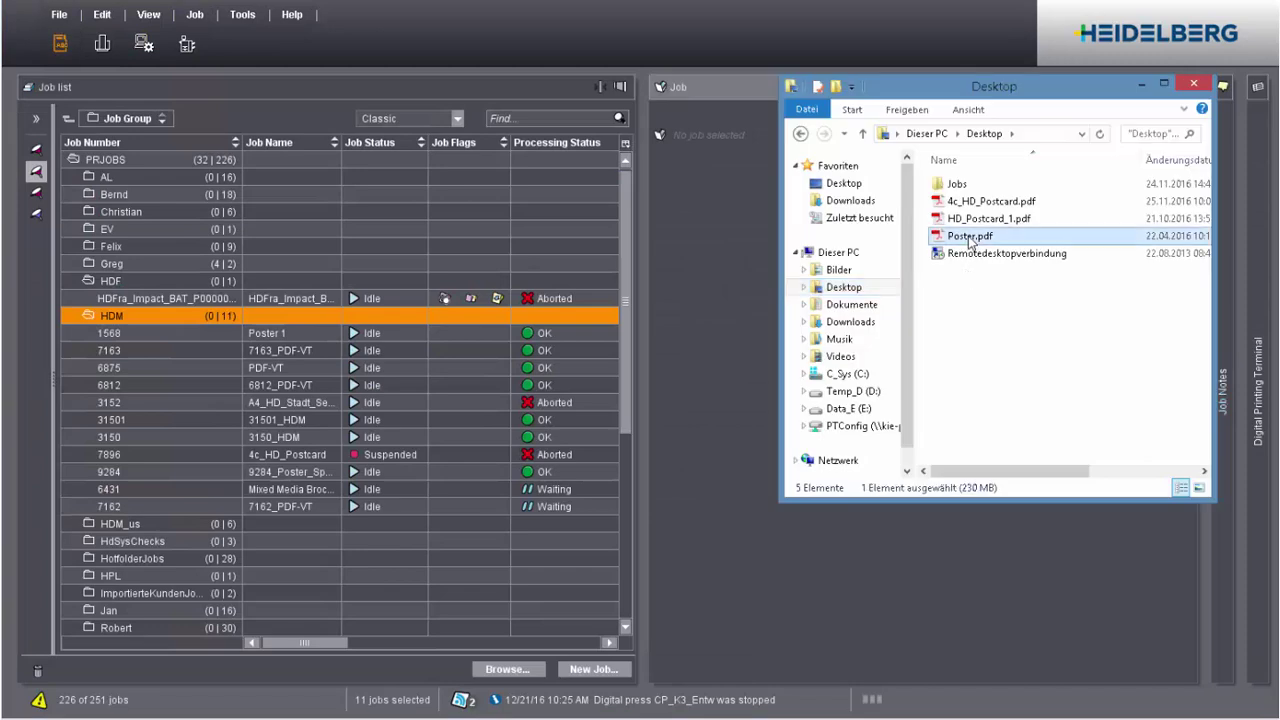
drag(940, 243, 156, 315)
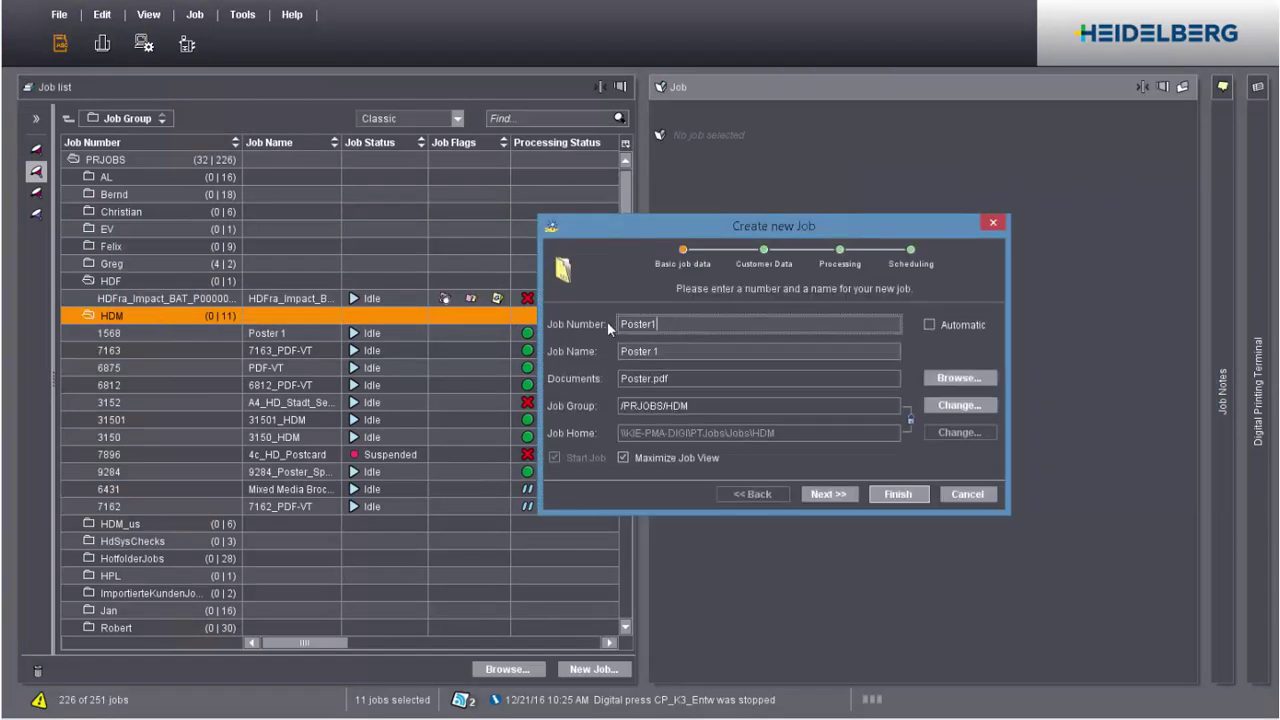
drag(685, 328, 559, 323)
text(2415)
Add the DEMO_Qualify sequence template on the Processing page and finish the new job.
click(767, 250)
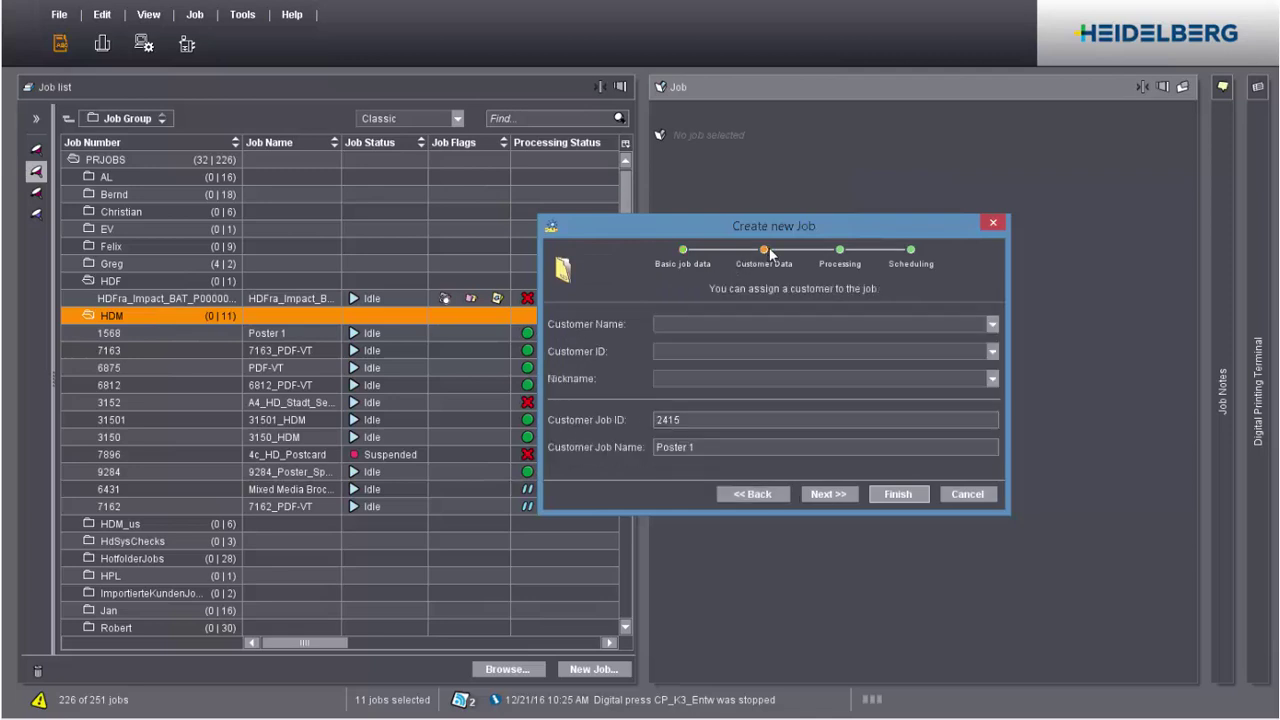
click(843, 252)
click(911, 254)
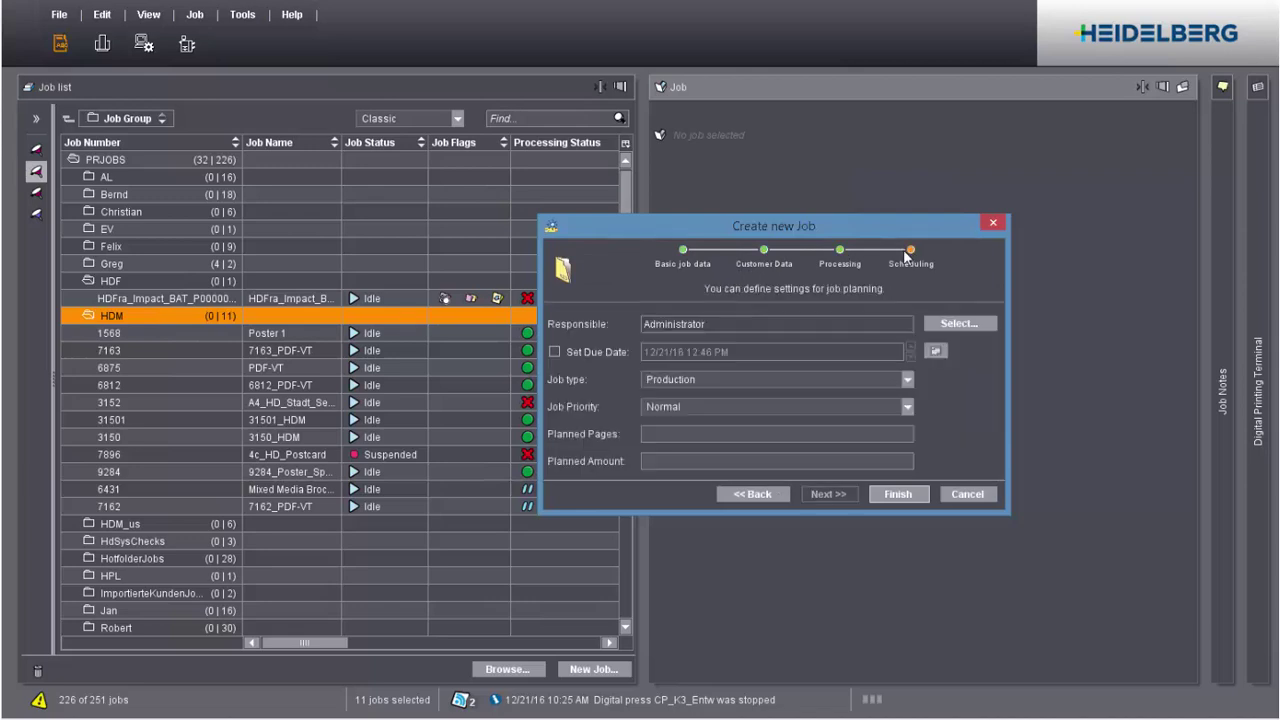
click(840, 254)
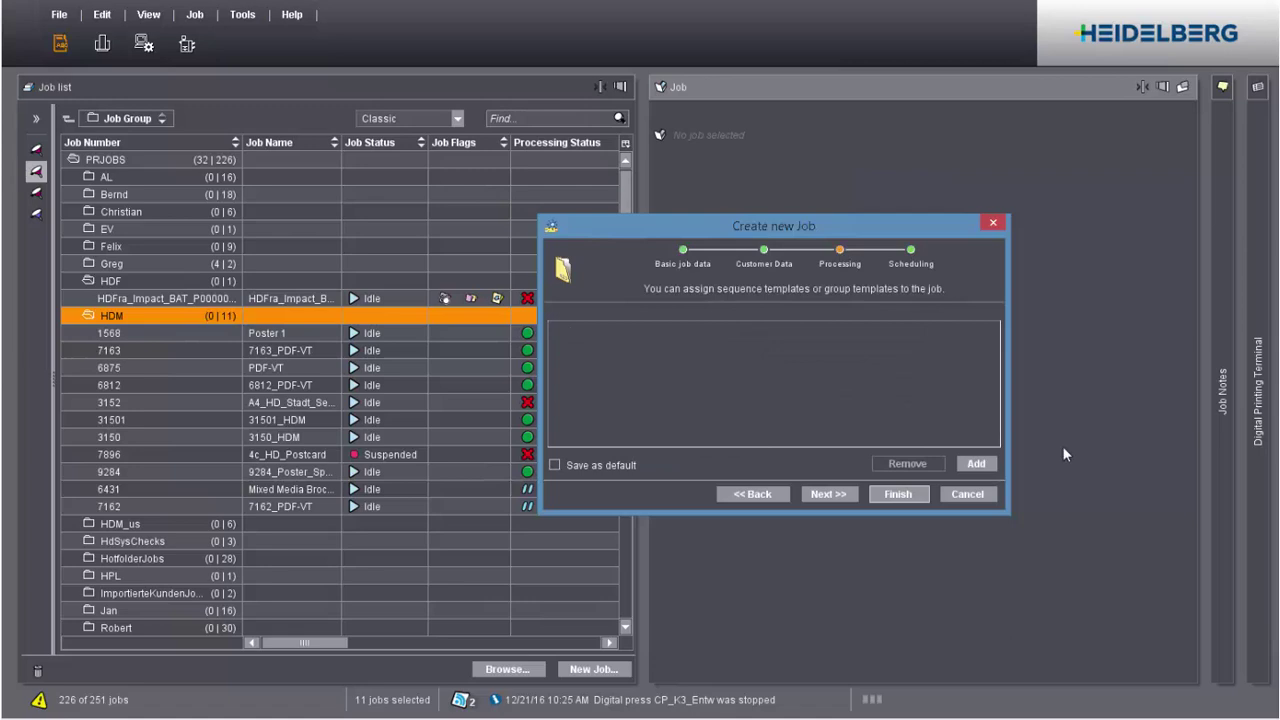
click(975, 463)
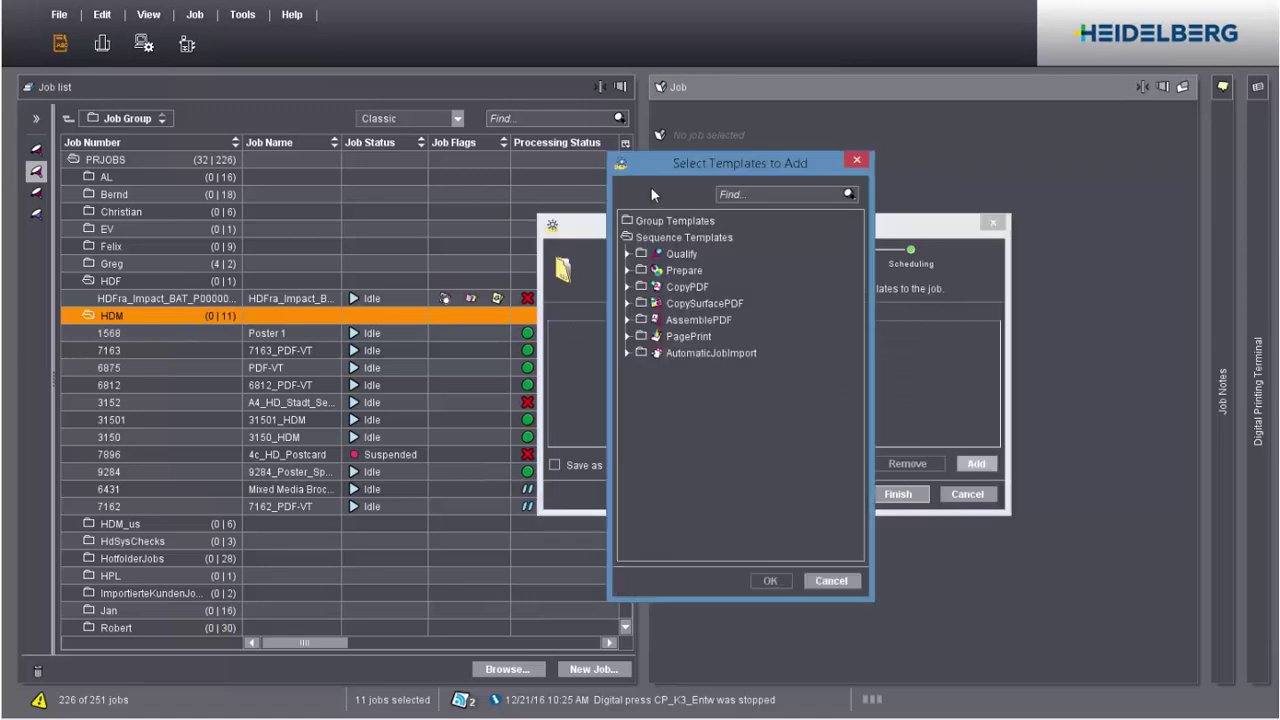
click(629, 240)
click(627, 256)
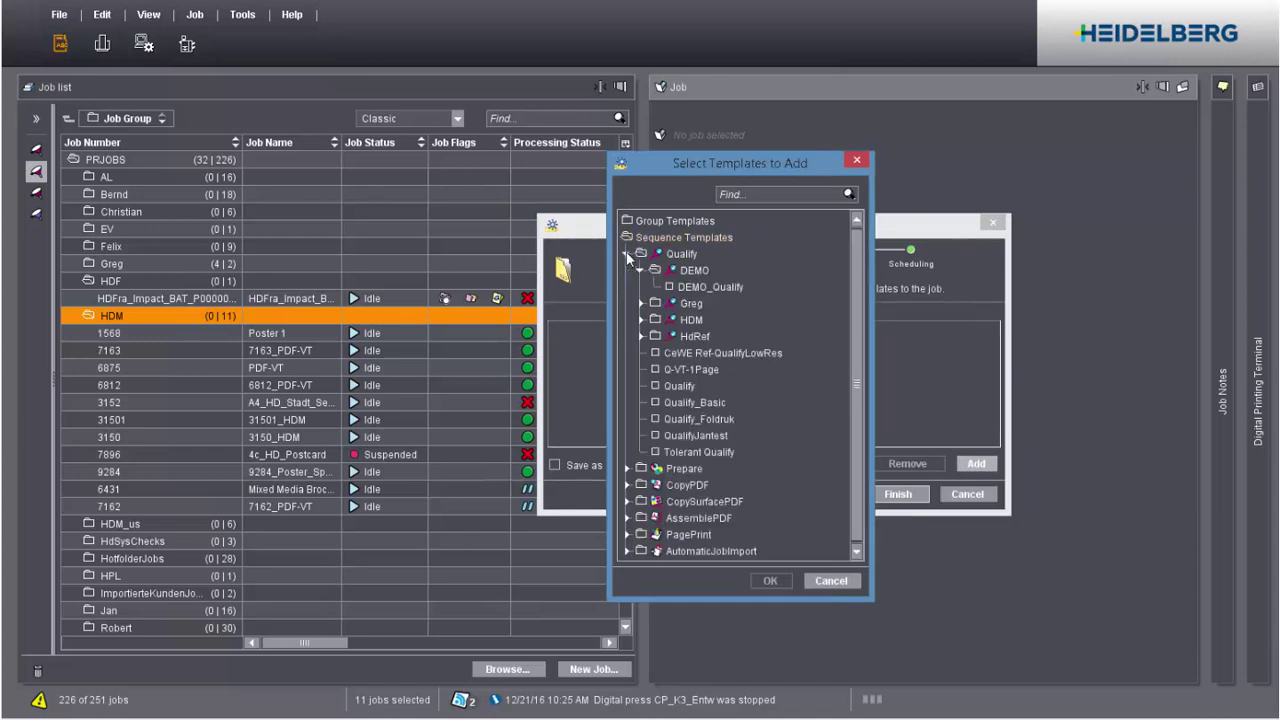
click(689, 285)
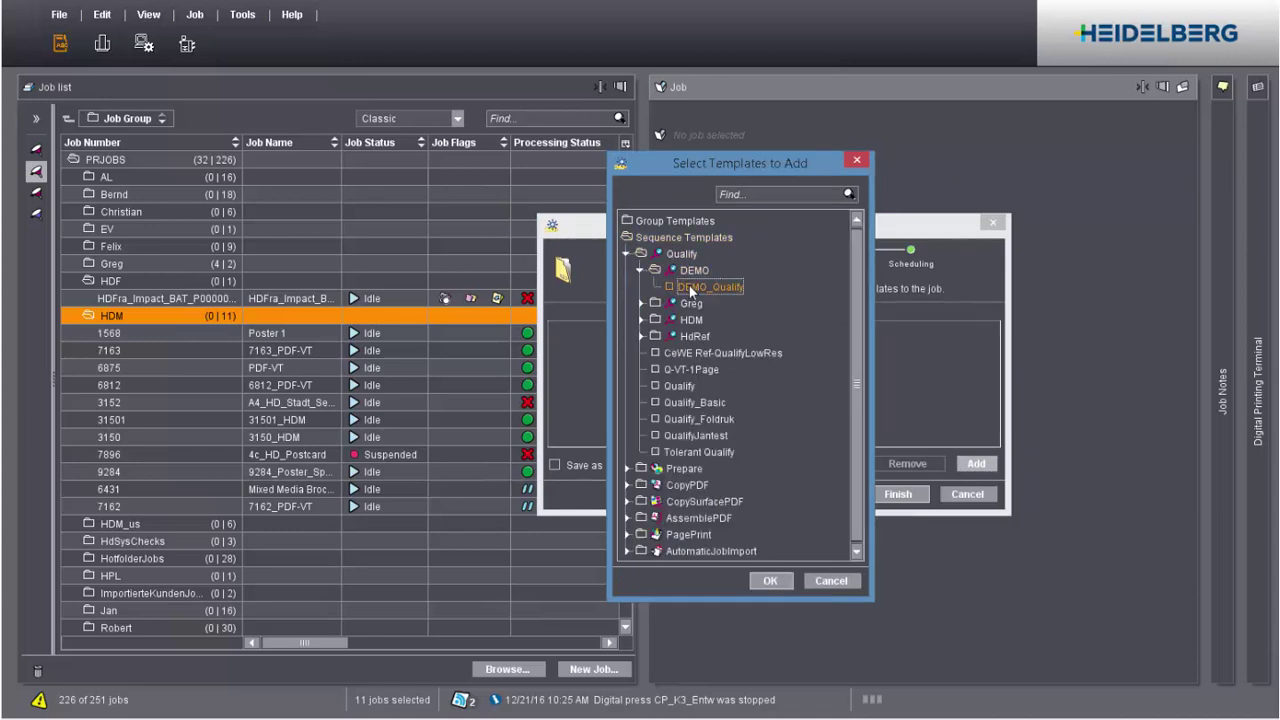
click(772, 581)
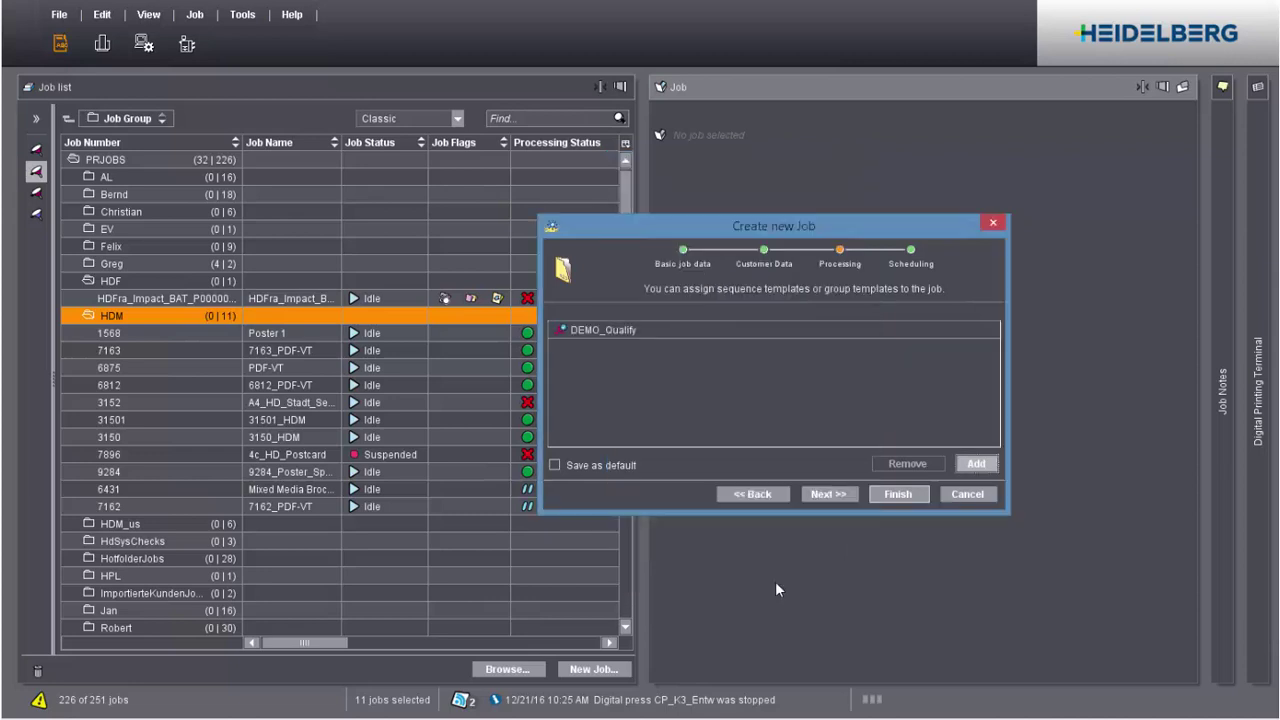
click(897, 494)
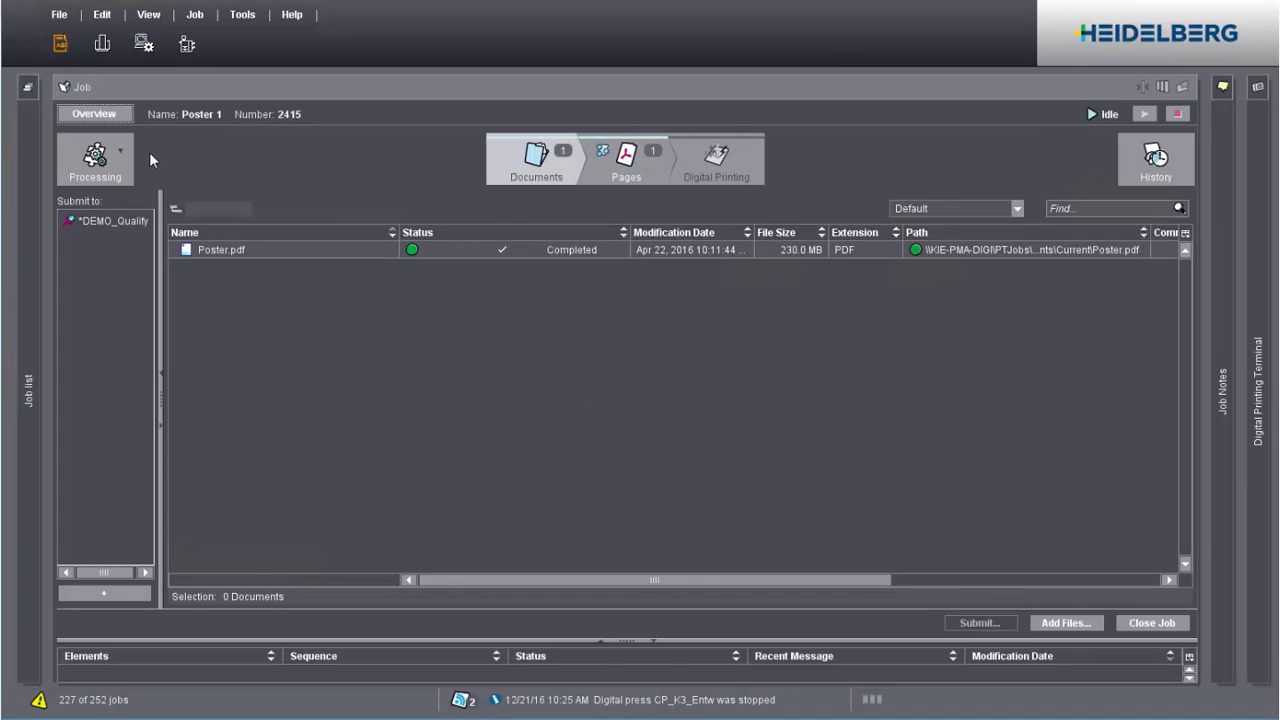
Show the Poster 1 job's processing view with its DEMO_Qualify sequence.
click(89, 166)
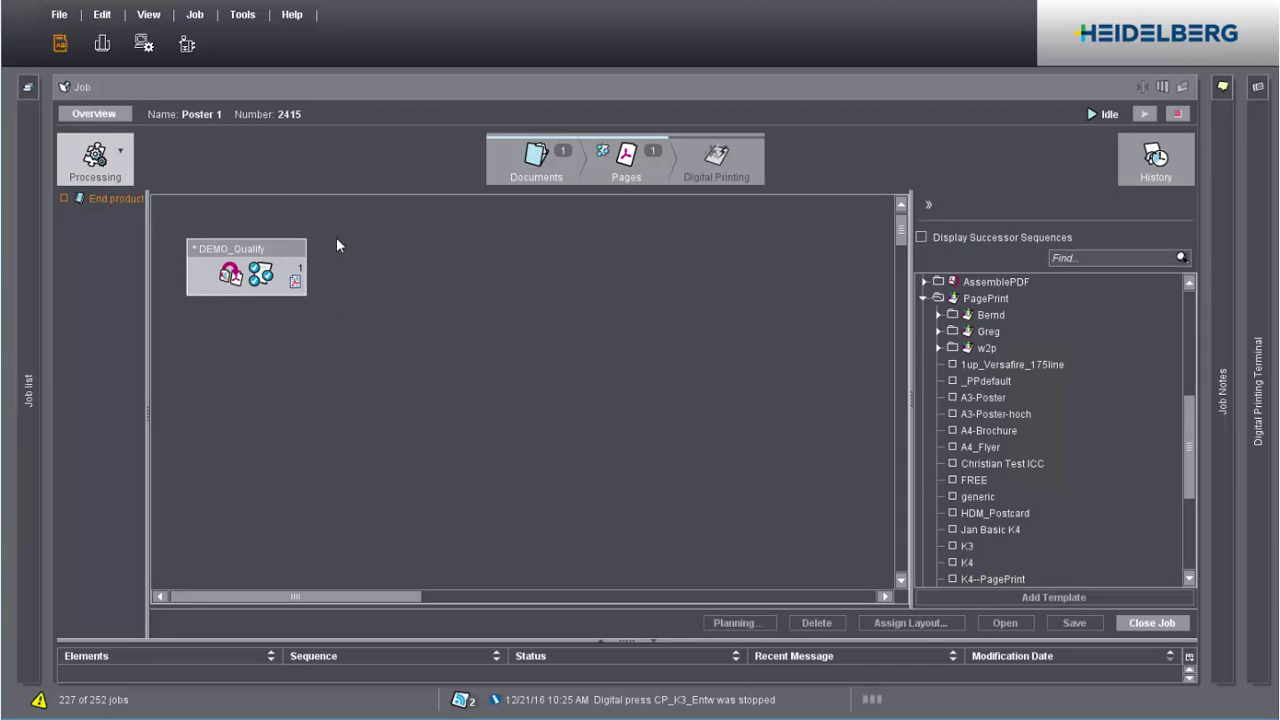
Enable Split Document in the job's DEMO_Qualify sequence and apply the change.
click(285, 253)
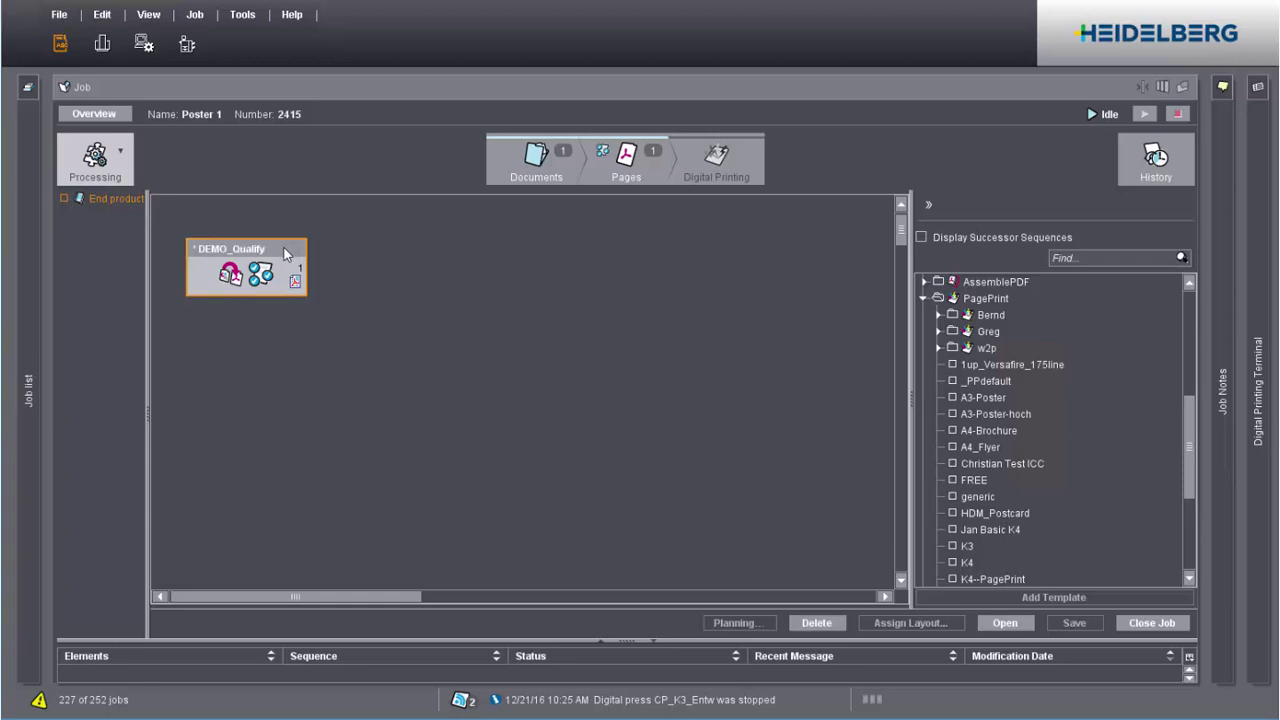
double_click(285, 253)
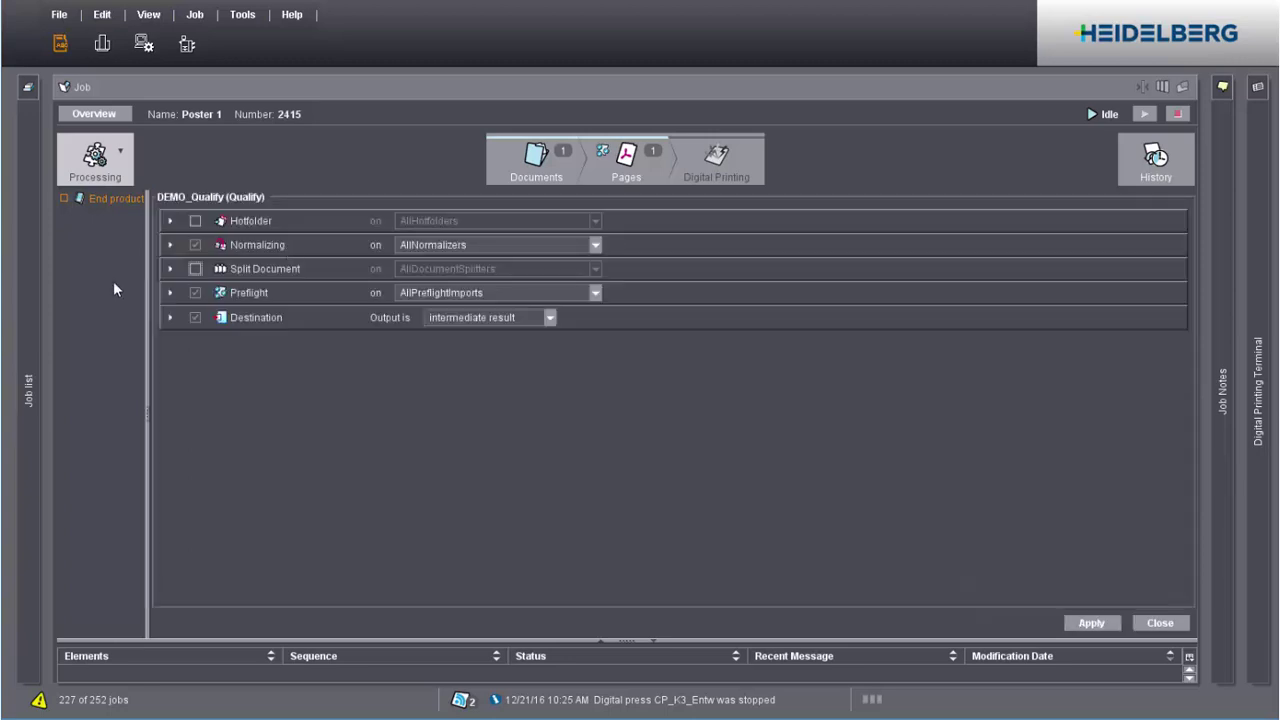
click(140, 285)
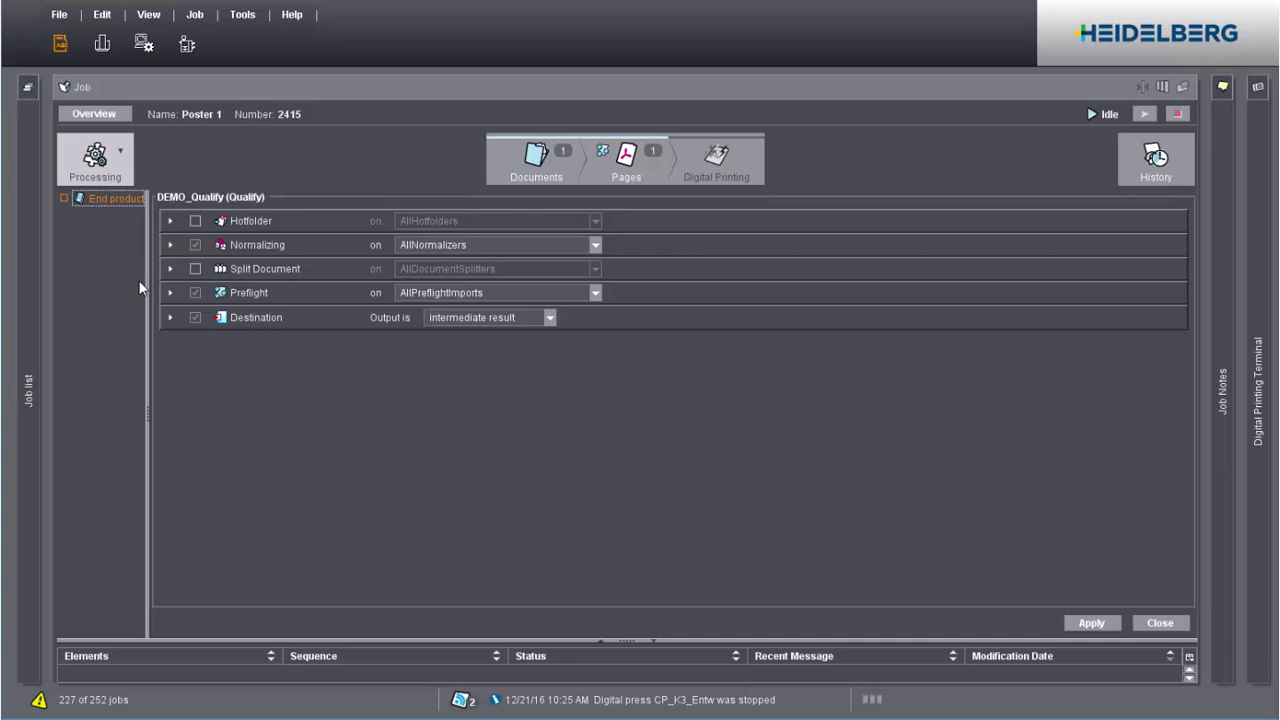
click(197, 268)
click(1091, 623)
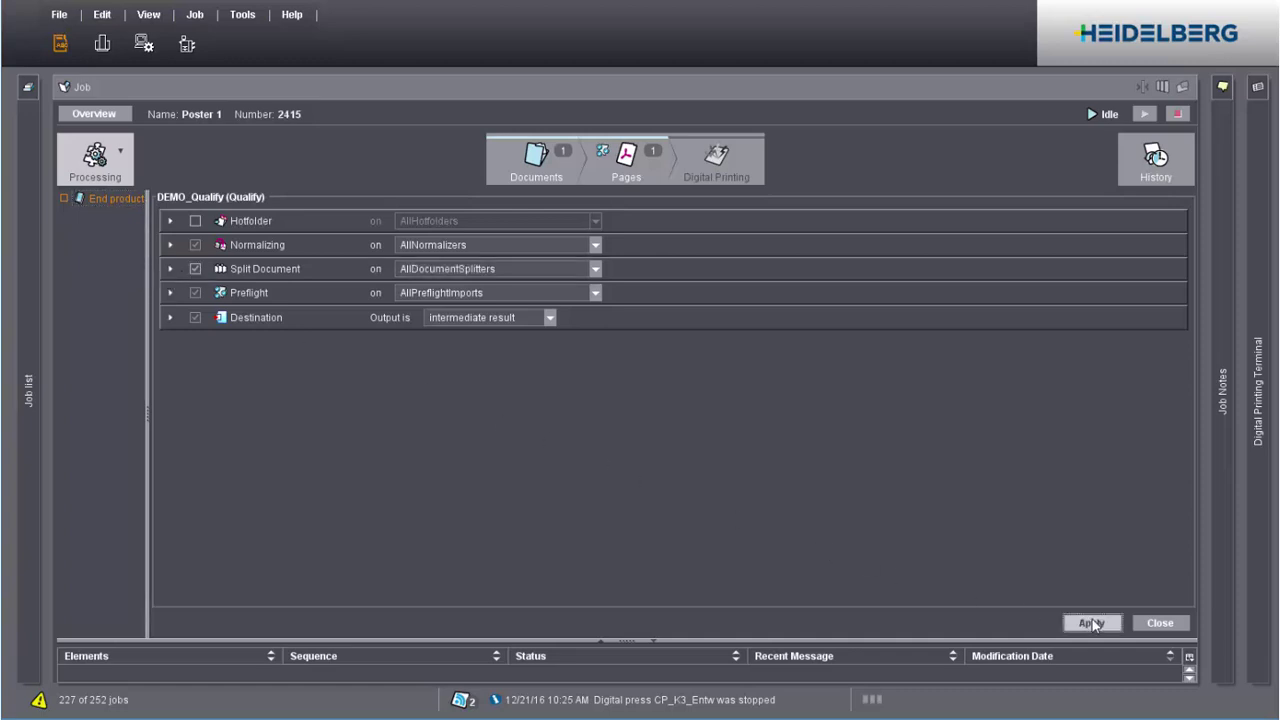
click(1160, 623)
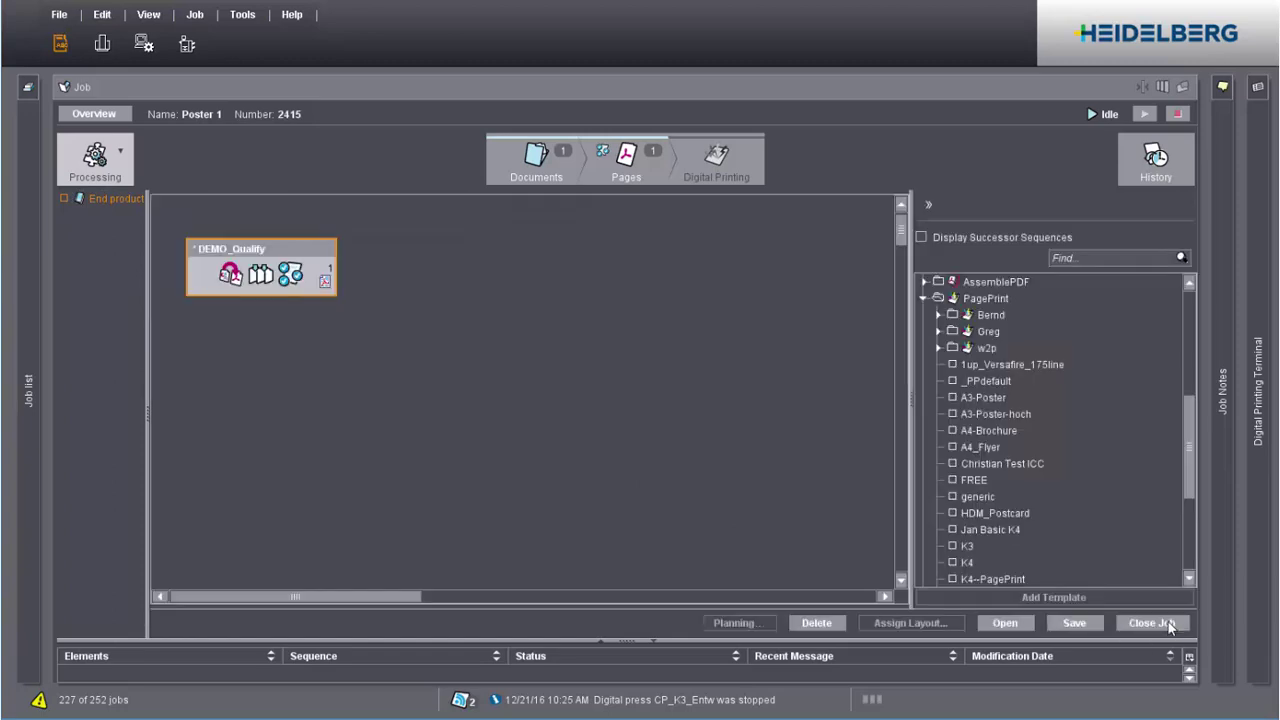
Save the edited sequence as template DEMO_Qualify_1 and confirm it appears in the DEMO folder.
right_click(306, 245)
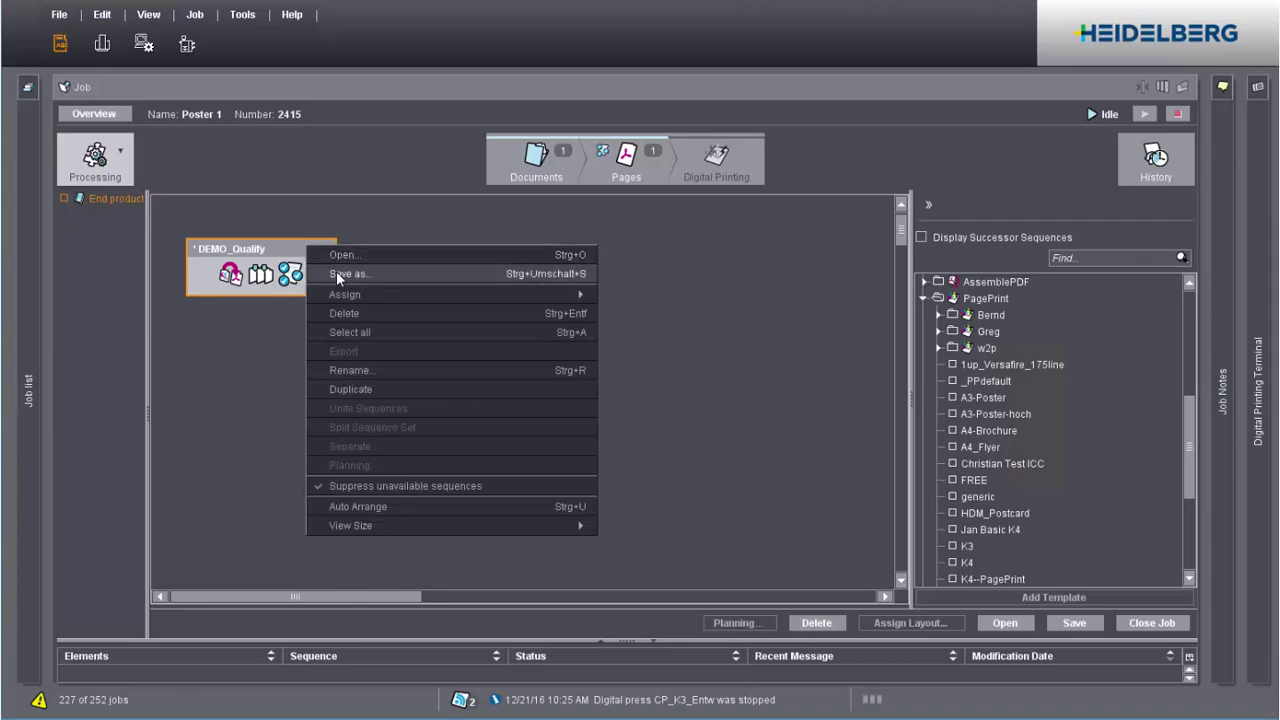
click(338, 275)
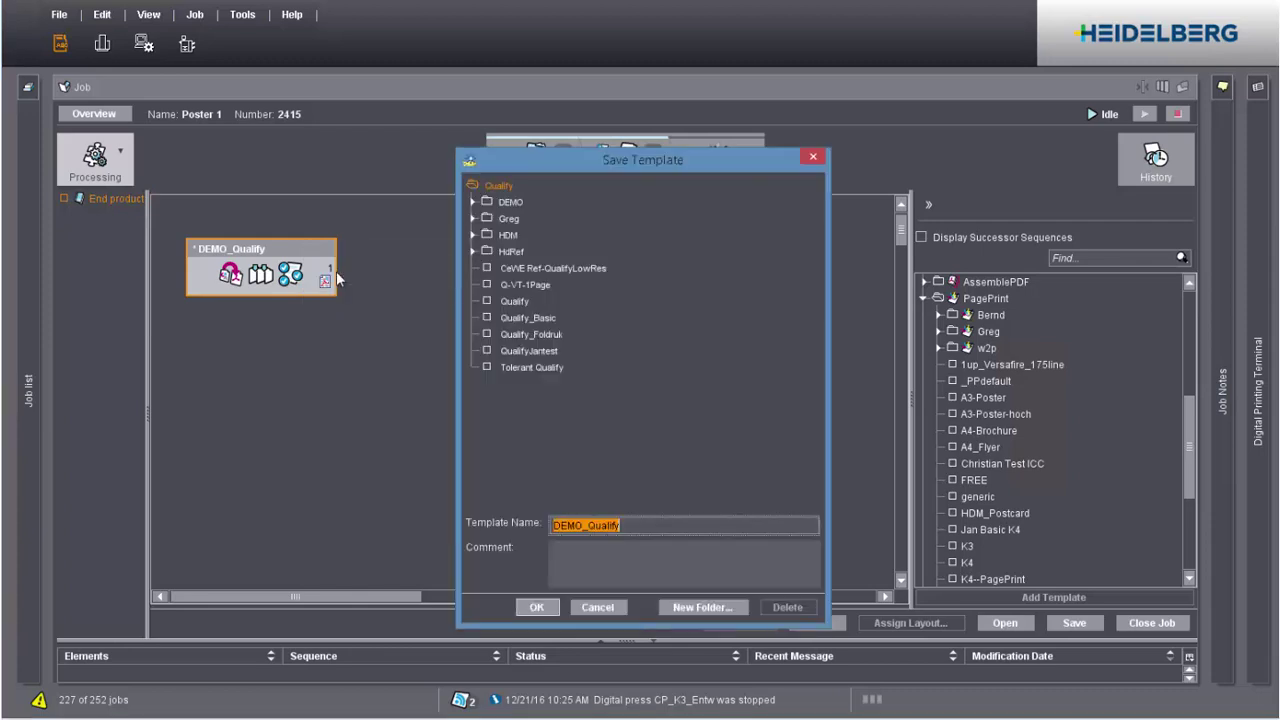
click(638, 524)
text(_1)
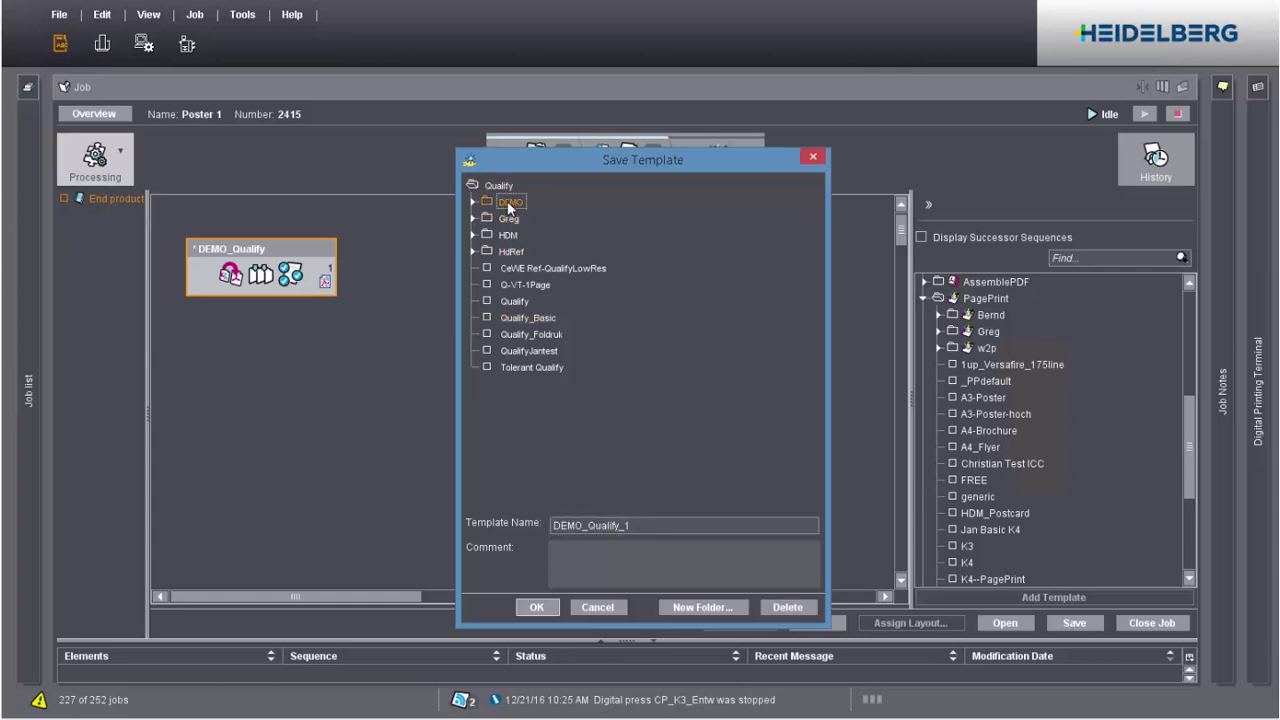
click(538, 607)
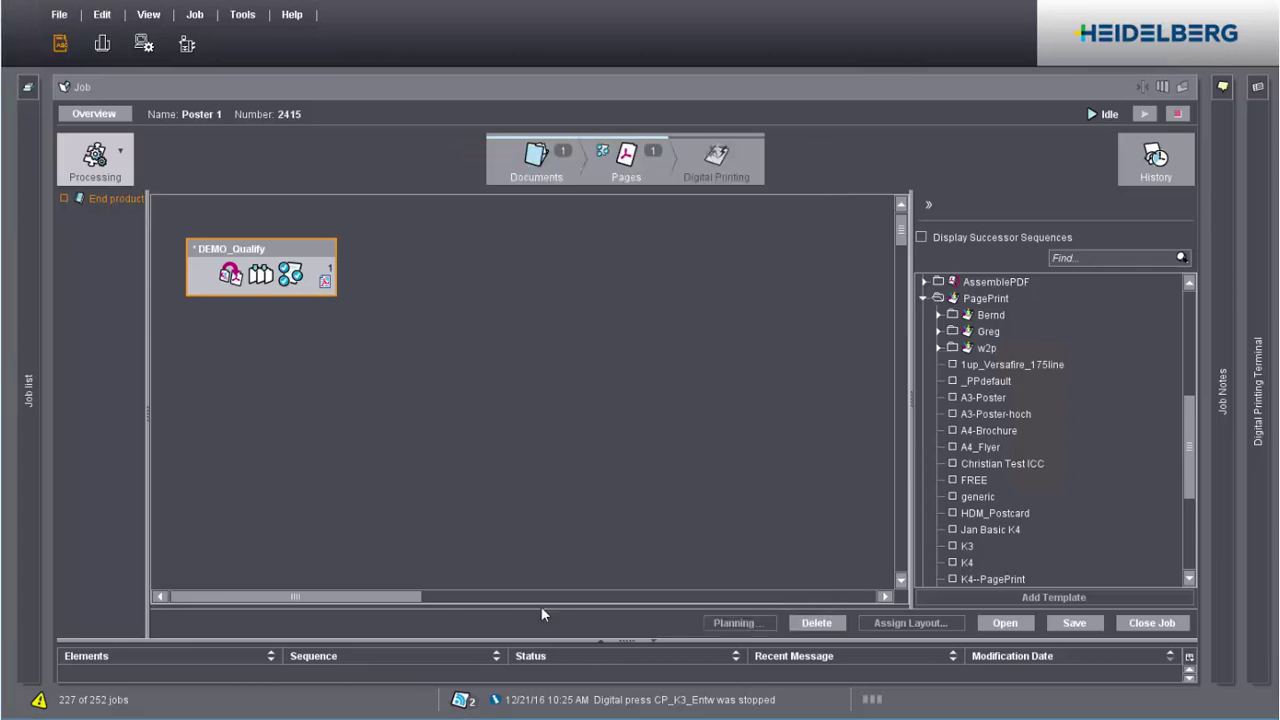
click(541, 612)
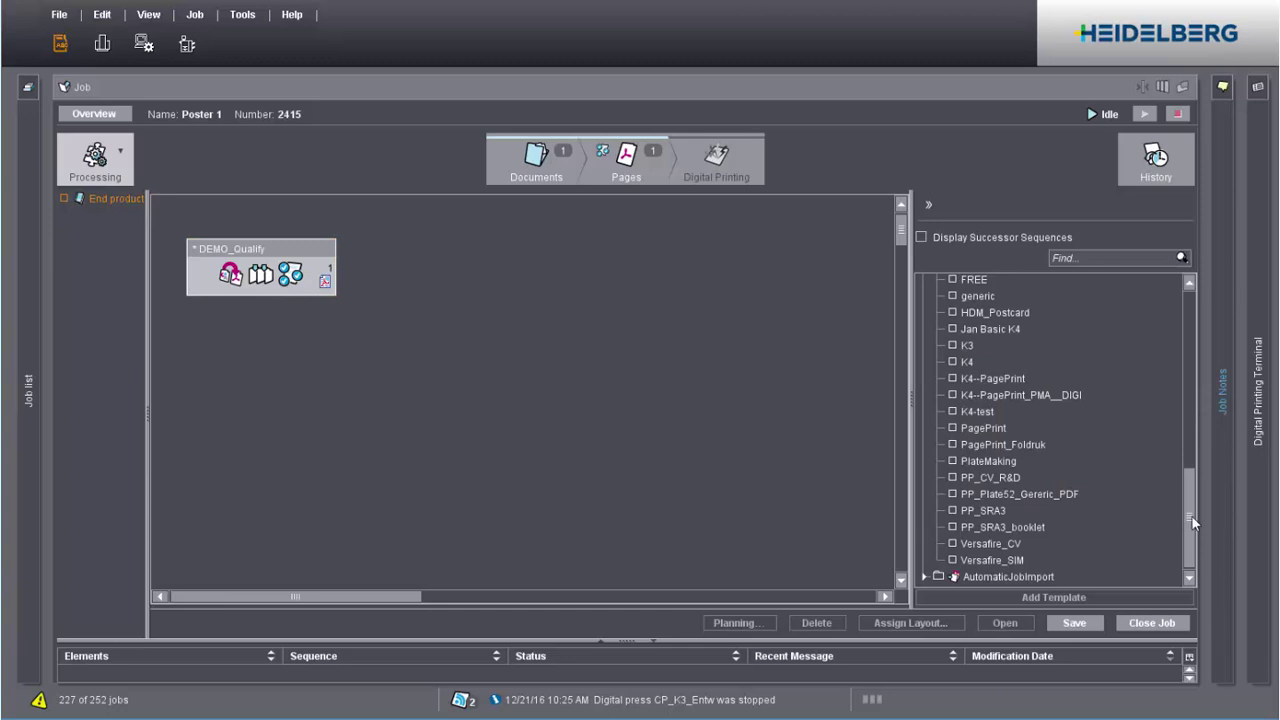
drag(1195, 386, 1195, 292)
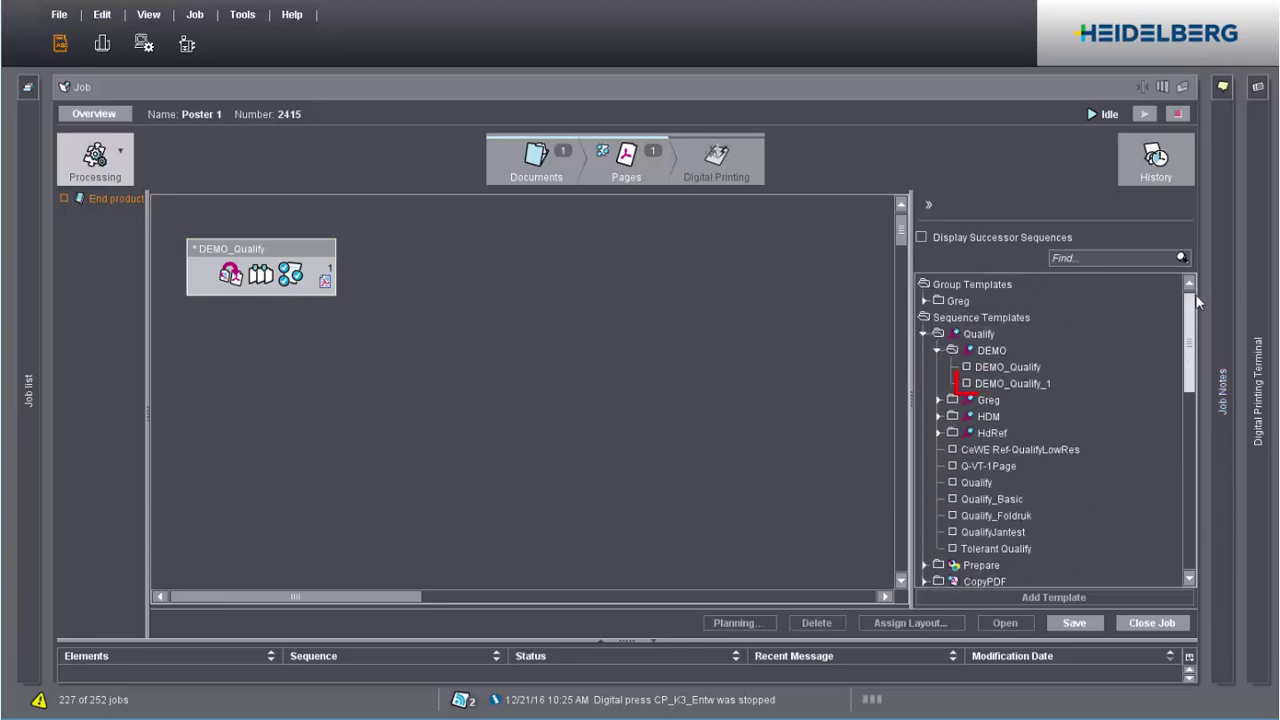